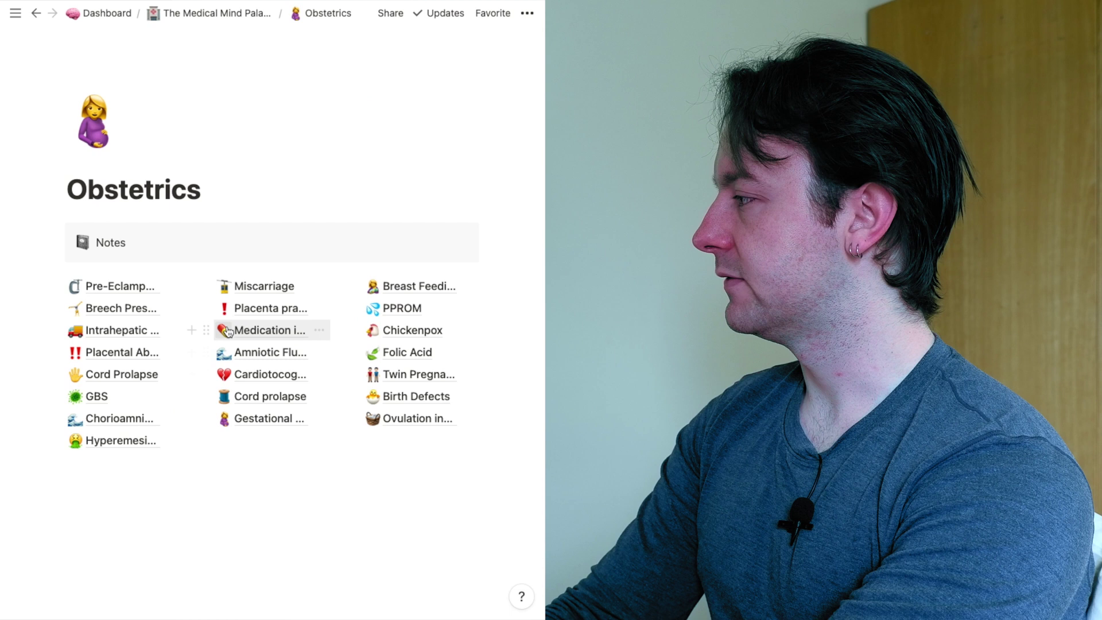
Open the Pre-Eclampsia note and scroll to its High Risk Factors list
{"action": "left_click", "coordinate": [117, 281]}
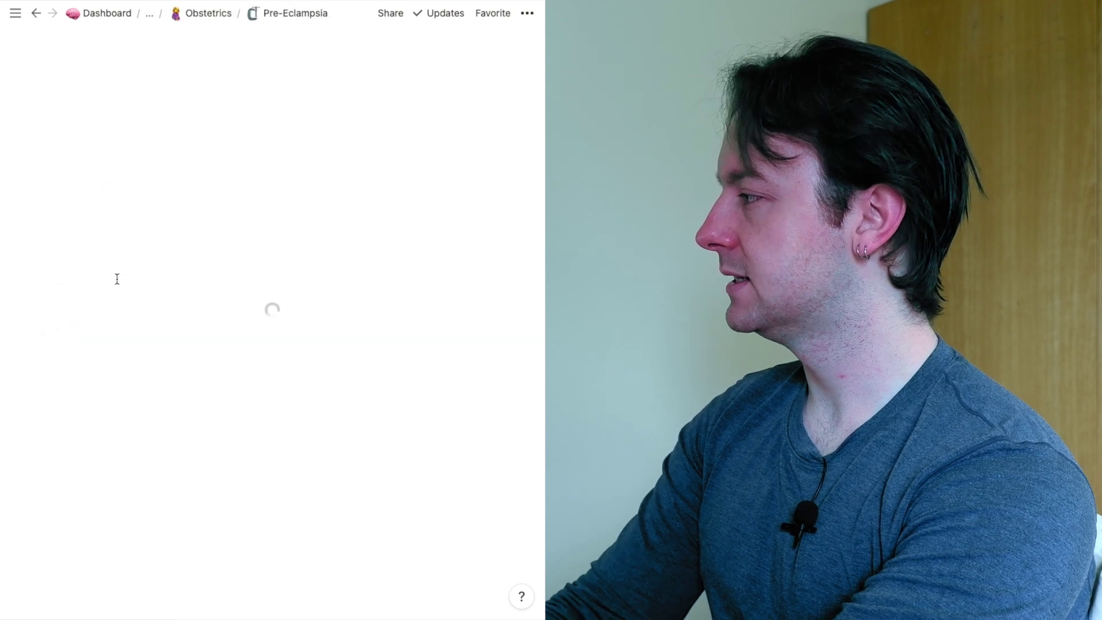
{"action": "scroll", "coordinate": [278, 212], "scroll_direction": "down", "scroll_amount": 10}
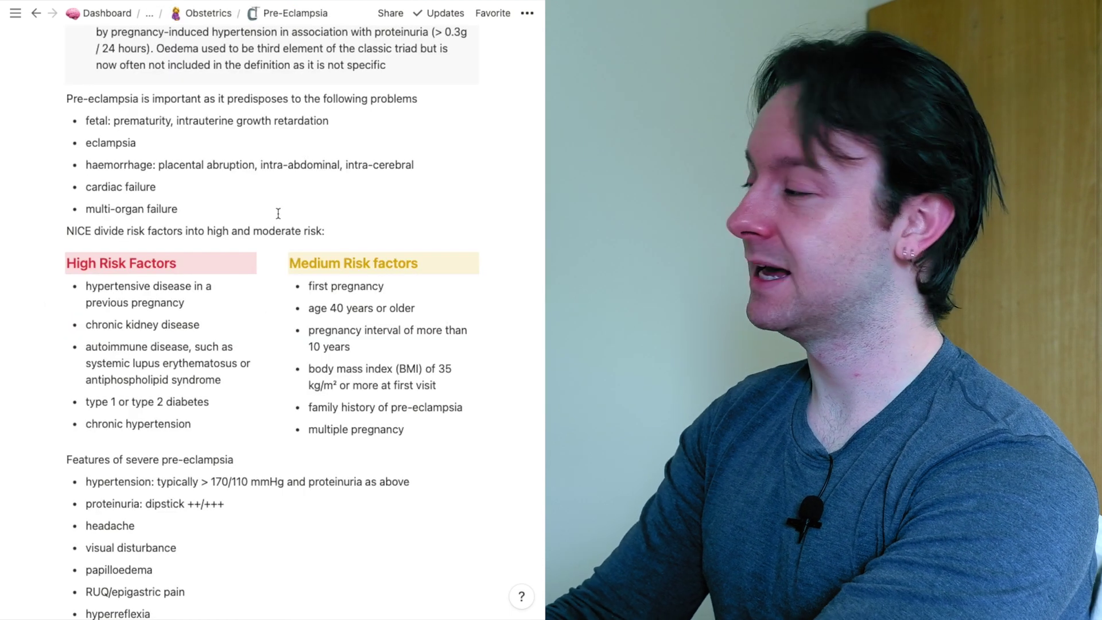
{"action": "scroll", "coordinate": [277, 213], "scroll_direction": "down", "scroll_amount": 3}
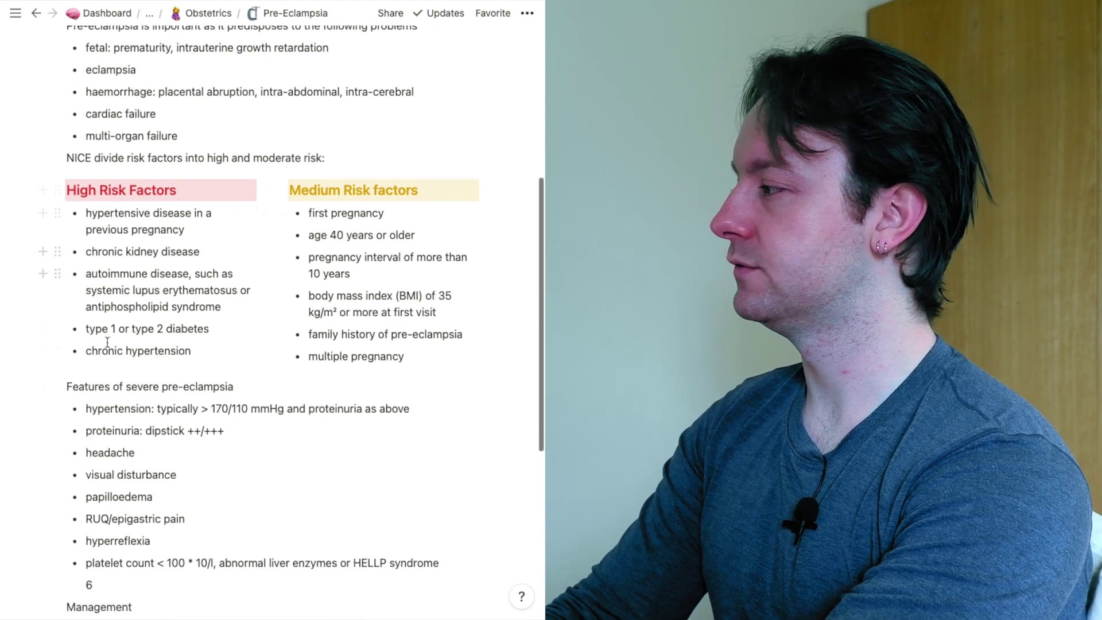
{"action": "scroll", "coordinate": [138, 244], "scroll_direction": "up", "scroll_amount": 2}
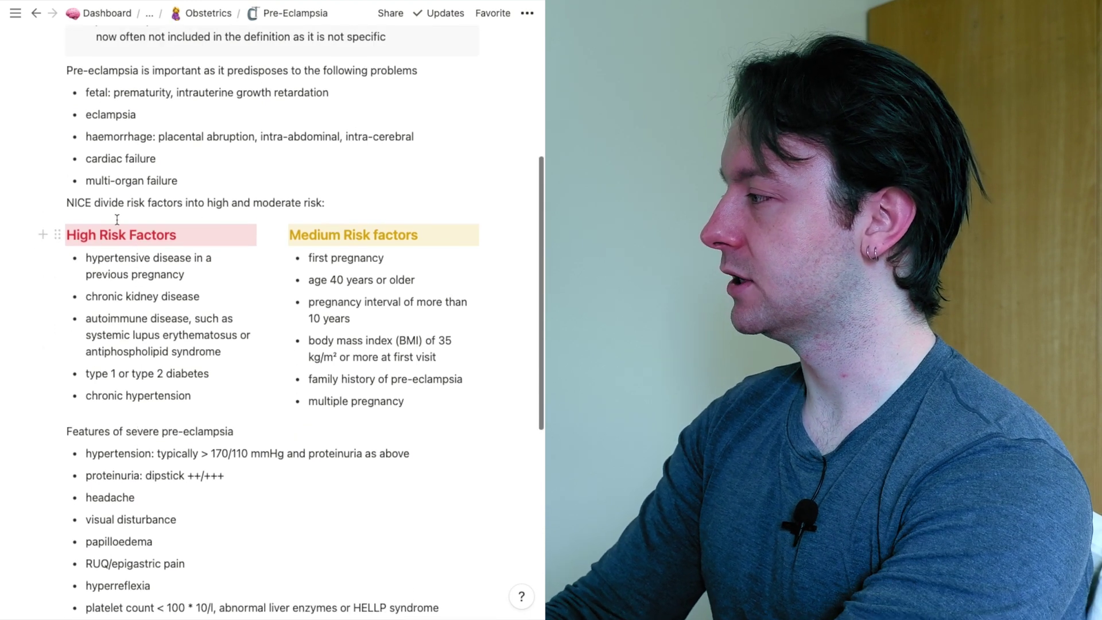
Select the five high-risk factor bullets and title a new flashcard 'Rosk factors for pre-eclampsia'
{"action": "left_click_drag", "start_coordinate": [88, 253], "coordinate": [133, 328]}
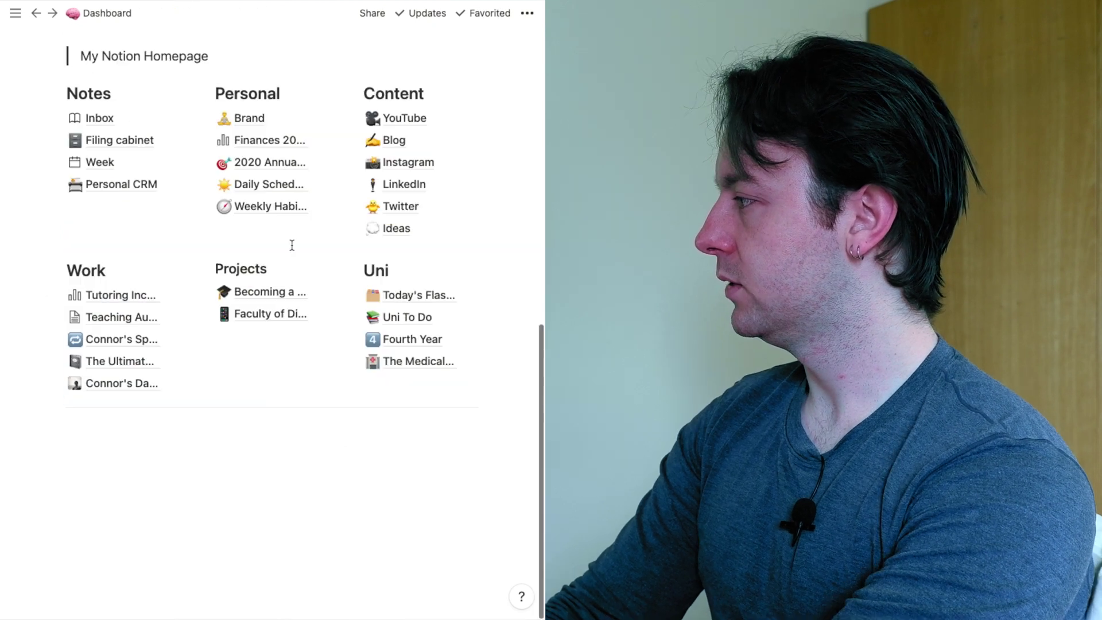
{"action": "left_click", "coordinate": [421, 297]}
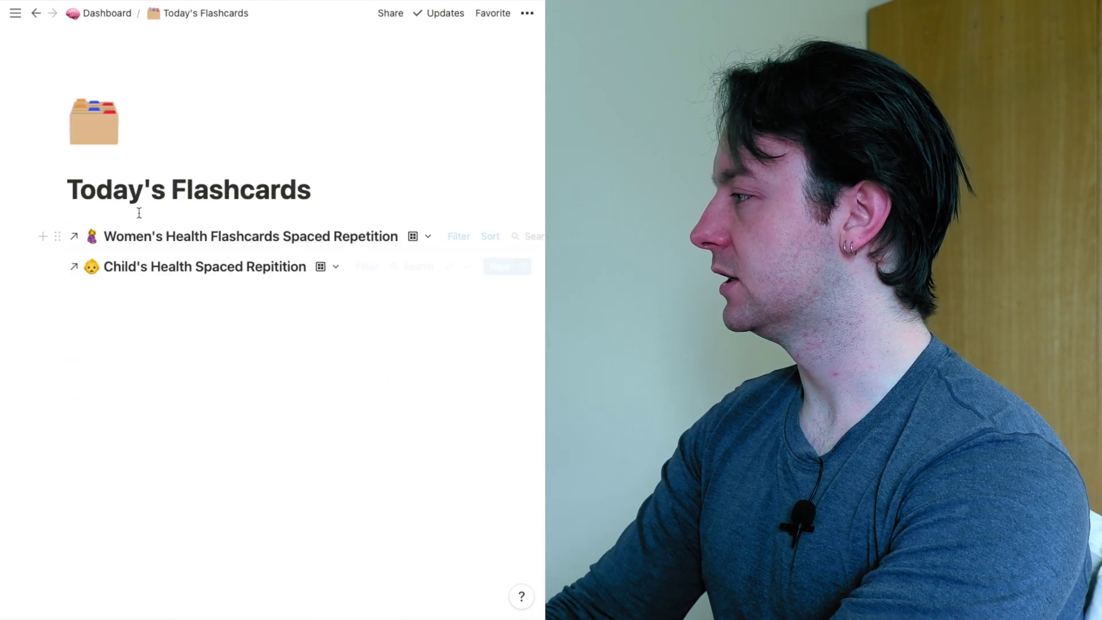
{"action": "scroll", "coordinate": [139, 212], "scroll_direction": "down", "scroll_amount": 20}
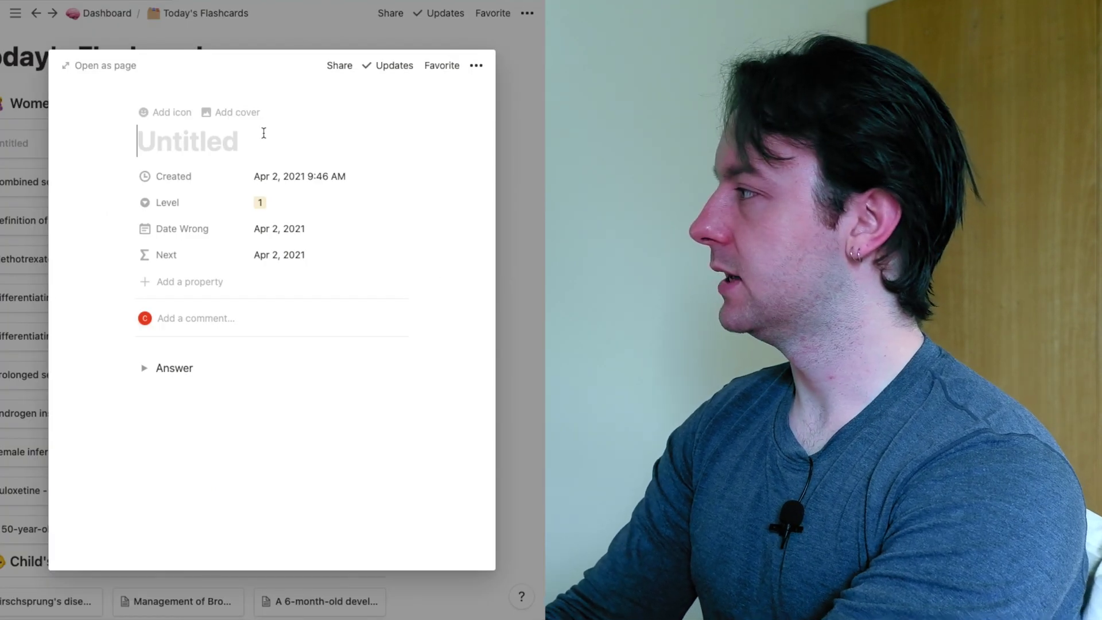
{"action": "type", "text": "Rosk factors for pre-eclampsia"}
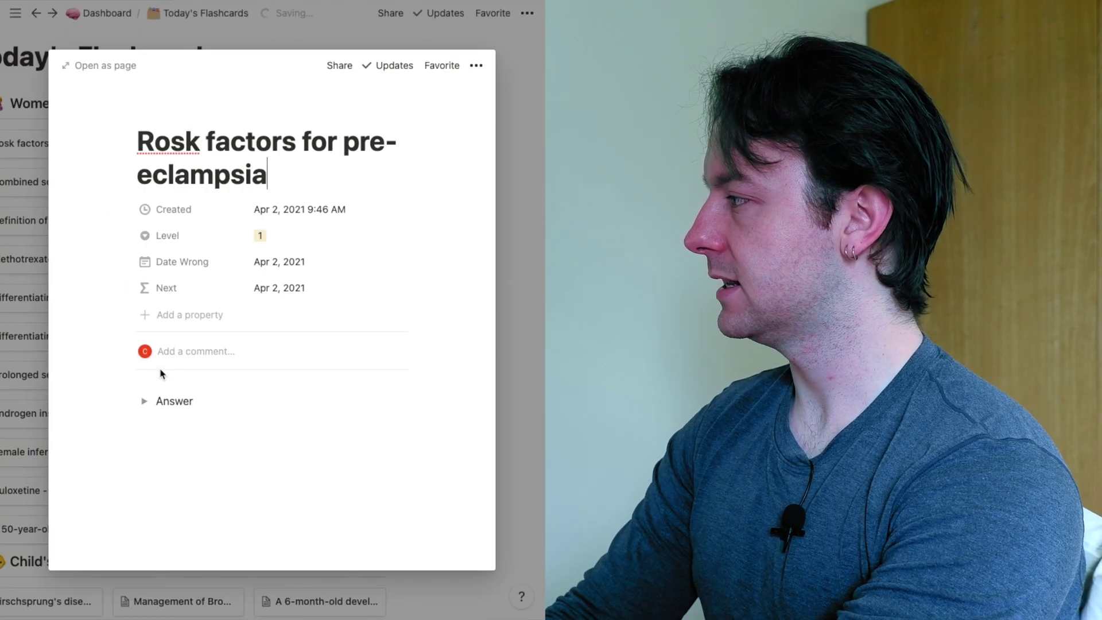
Paste the risk factors under the Answer toggle and remove the trailing empty line
{"action": "left_click", "coordinate": [144, 401]}
{"action": "scroll", "coordinate": [167, 431], "scroll_direction": "down", "scroll_amount": 1}
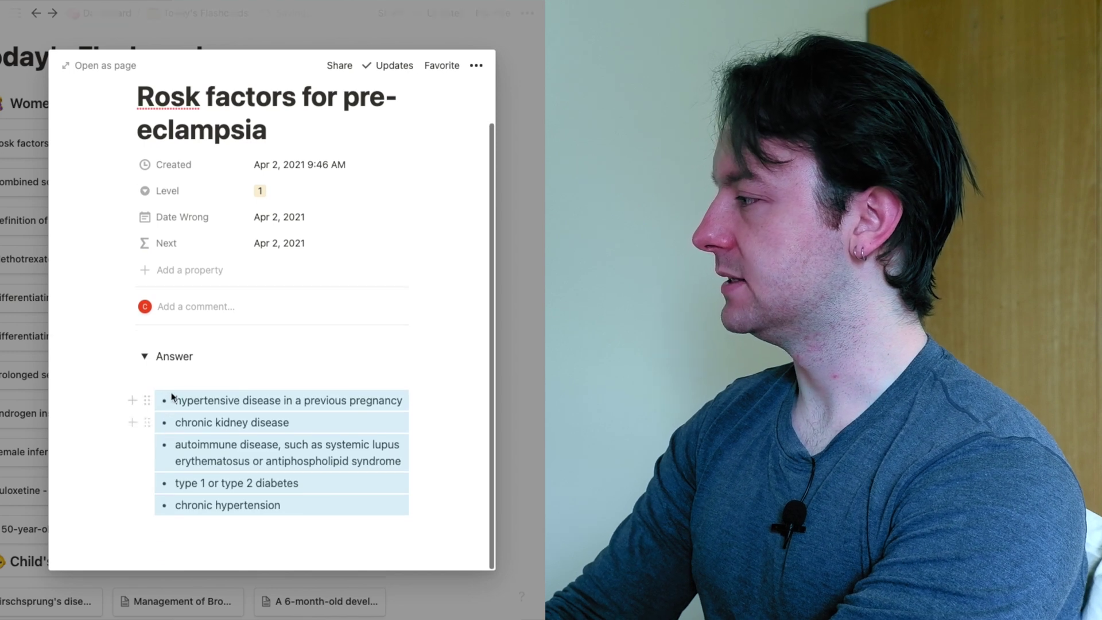
{"action": "left_click", "coordinate": [175, 380]}
{"action": "key", "text": "BackSpace"}
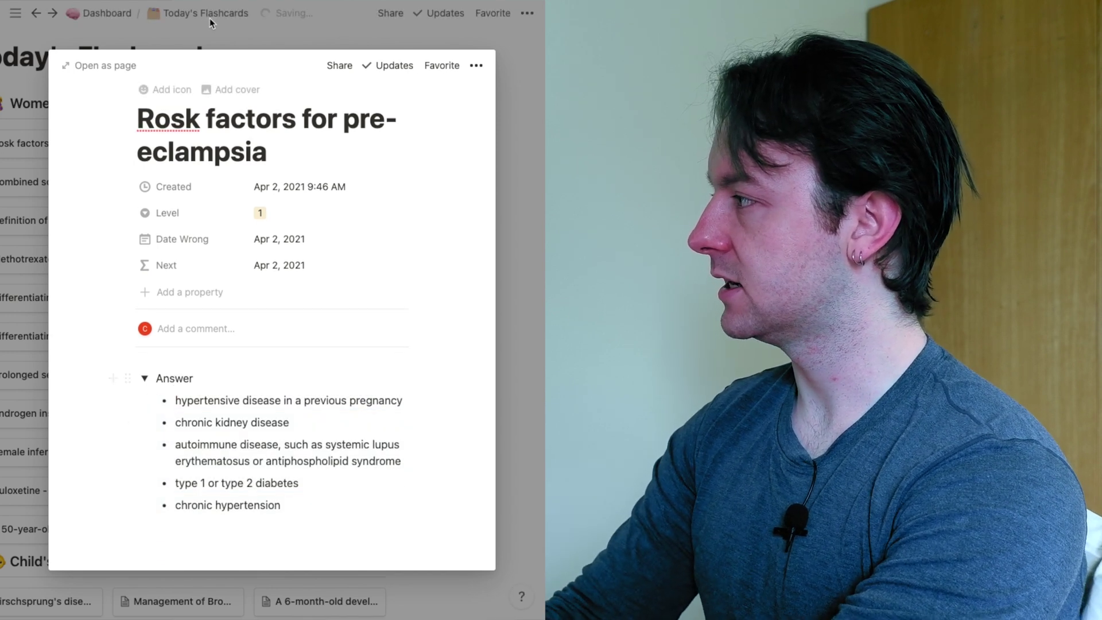
Correct the title typo from 'Rosk' to 'Risk', then collapse and re-expand the Answer toggle
{"action": "left_click", "coordinate": [171, 113]}
{"action": "key", "text": "BackSpace"}
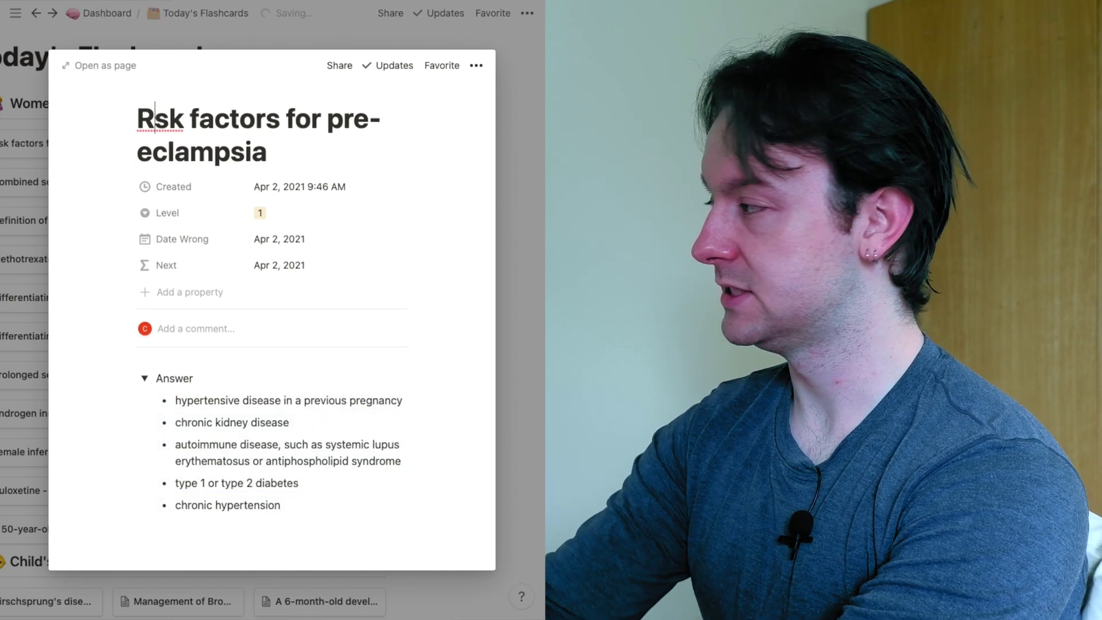
{"action": "type", "text": "i"}
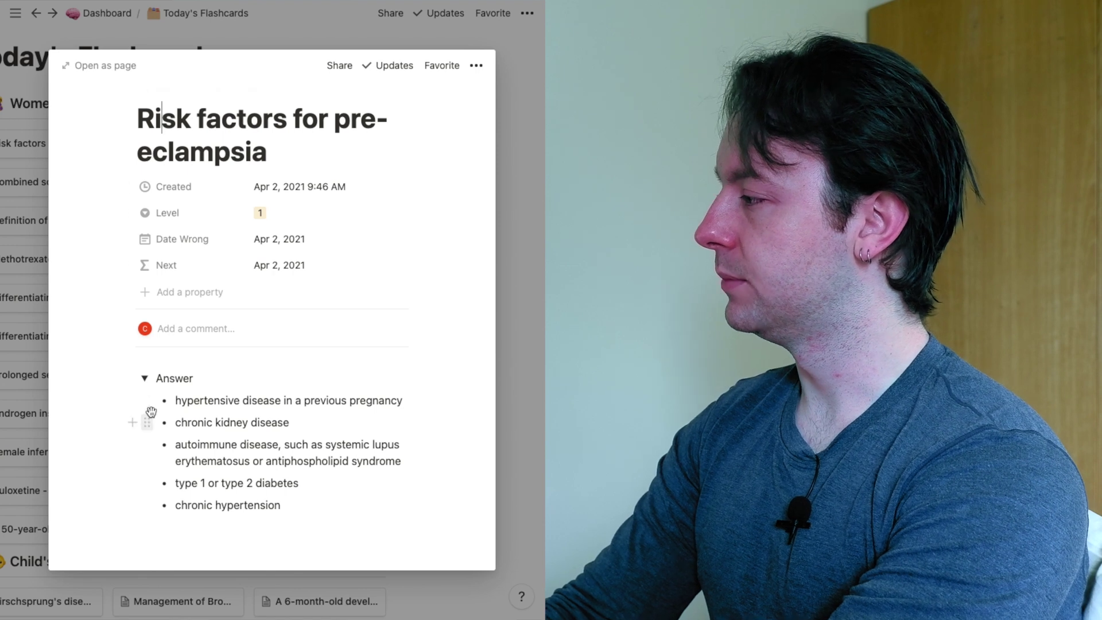
{"action": "left_click", "coordinate": [144, 377]}
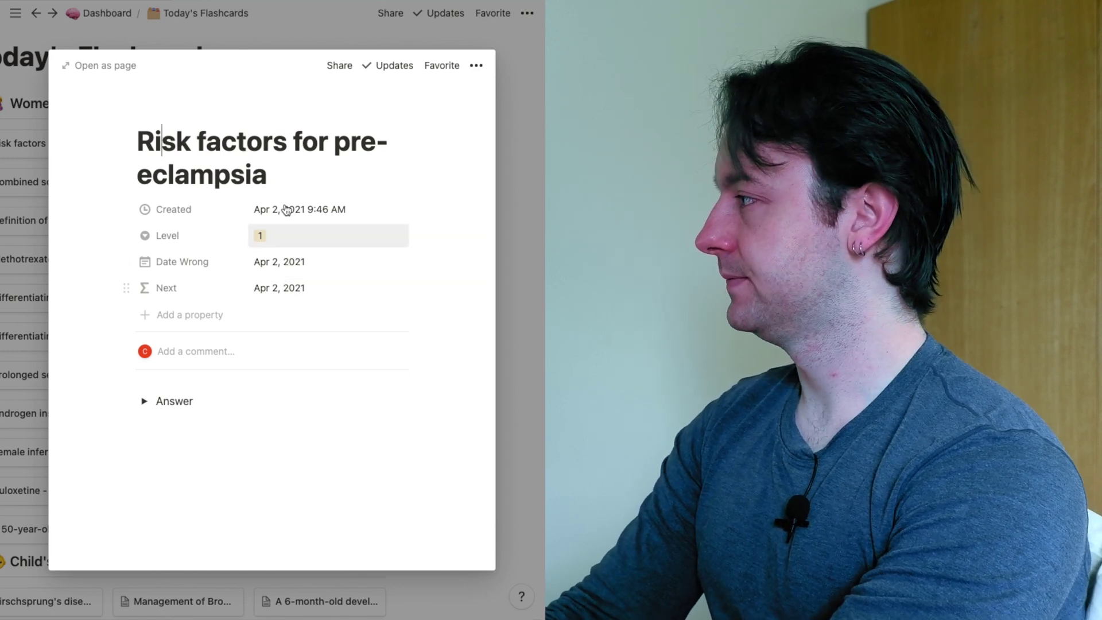
{"action": "left_click", "coordinate": [145, 400]}
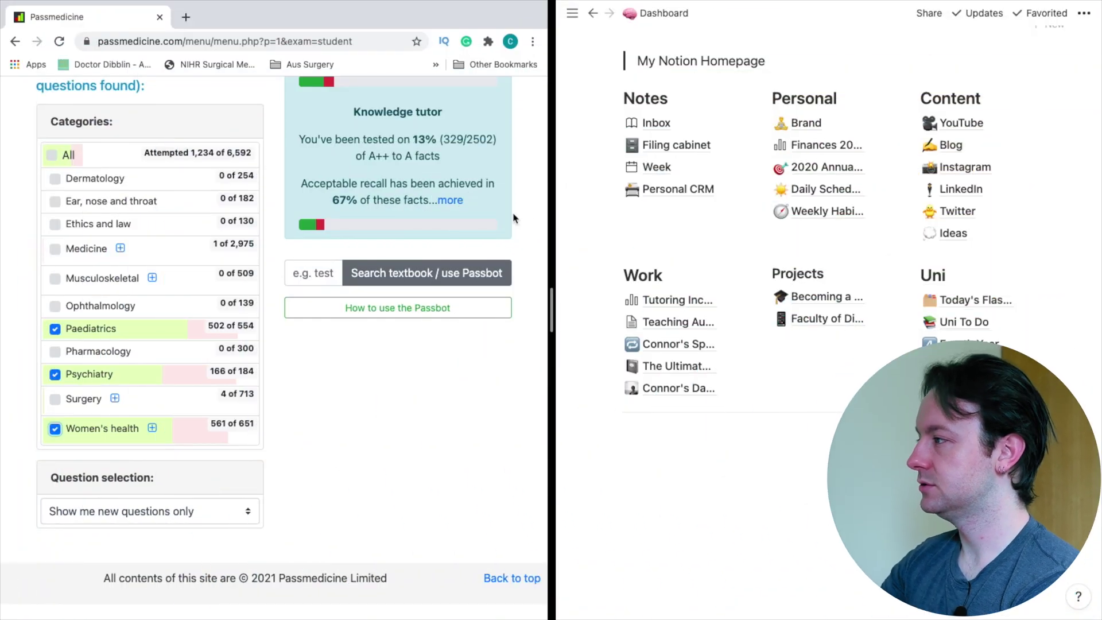
Review the Passmedicine revision menu with Paediatrics, Psychiatry and Women's health ticked
{"action": "scroll", "coordinate": [351, 218], "scroll_direction": "up", "scroll_amount": 5}
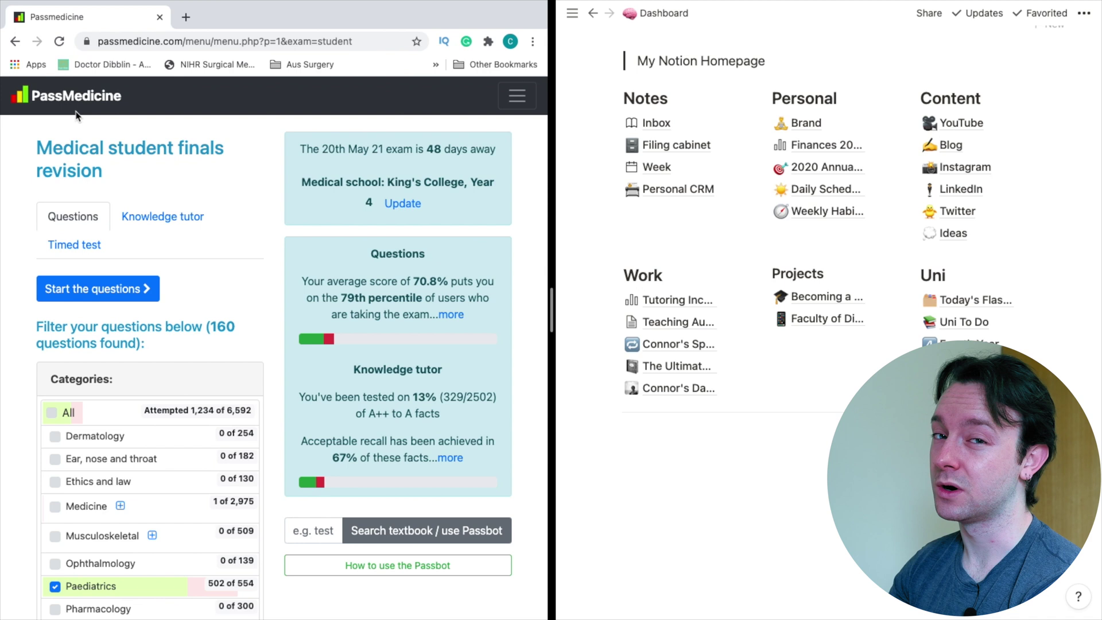
{"action": "scroll", "coordinate": [76, 116], "scroll_direction": "down", "scroll_amount": 4}
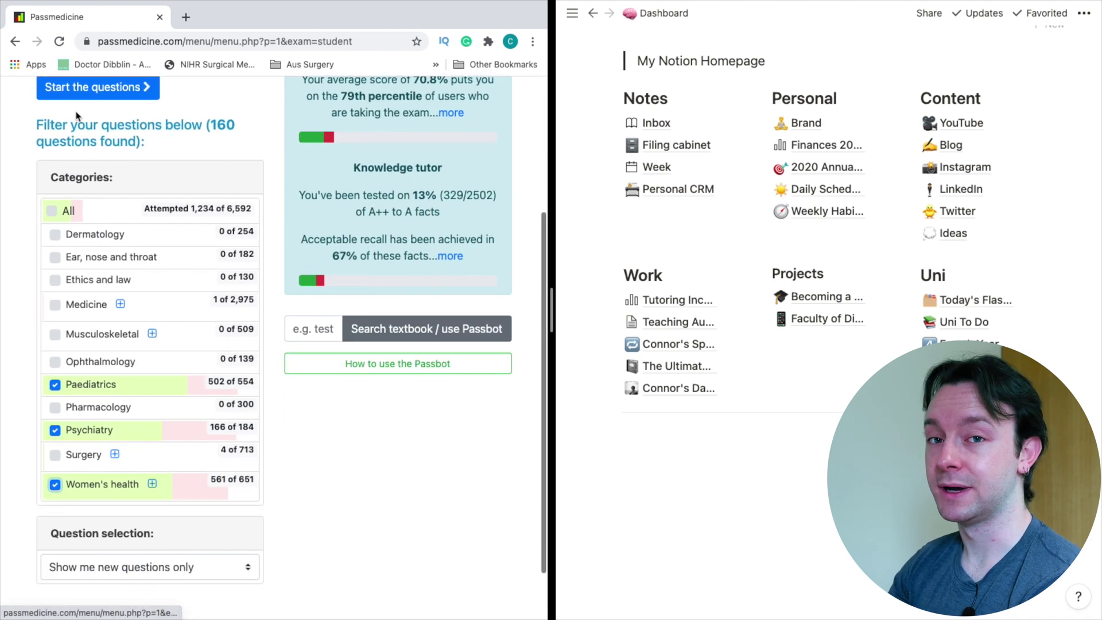
{"action": "scroll", "coordinate": [77, 117], "scroll_direction": "down", "scroll_amount": 1}
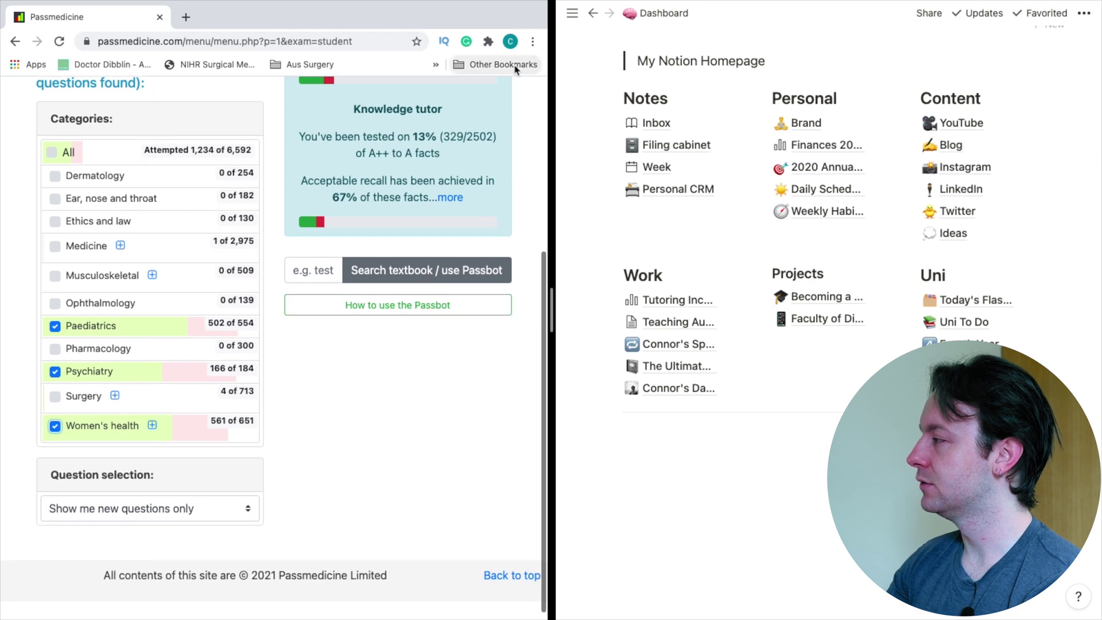
{"action": "scroll", "coordinate": [630, 294], "scroll_direction": "up", "scroll_amount": 10}
{"action": "scroll", "coordinate": [630, 293], "scroll_direction": "down", "scroll_amount": 5}
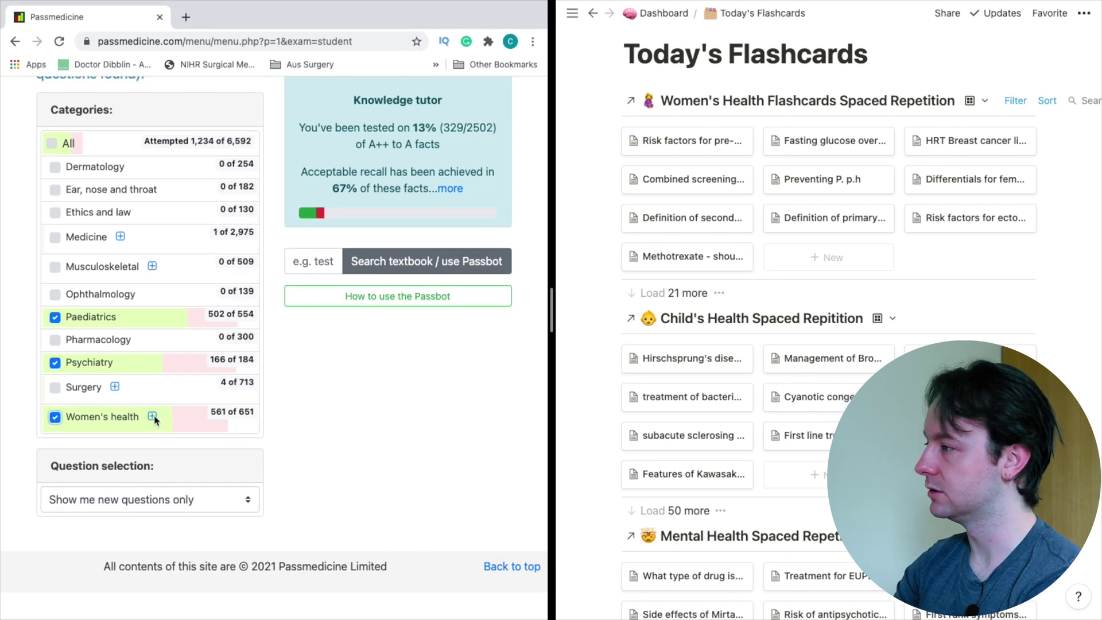
Start the filtered question session and answer Question 1 with Copper intrauterine device
{"action": "scroll", "coordinate": [81, 132], "scroll_direction": "up", "scroll_amount": 5}
{"action": "left_click", "coordinate": [100, 298]}
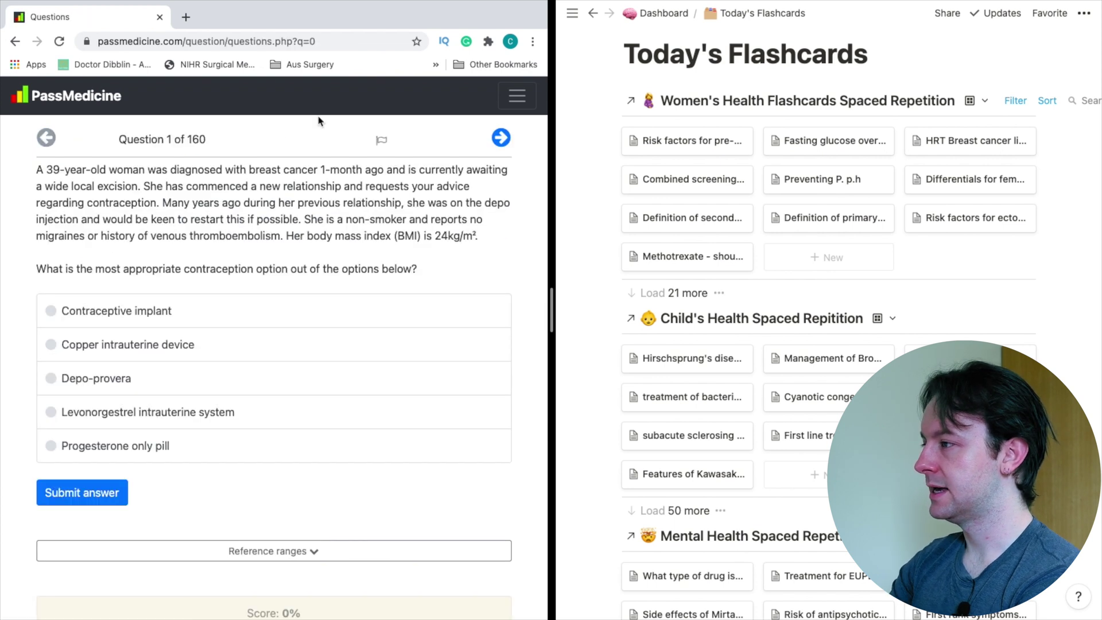
{"action": "scroll", "coordinate": [197, 171], "scroll_direction": "down", "scroll_amount": 2}
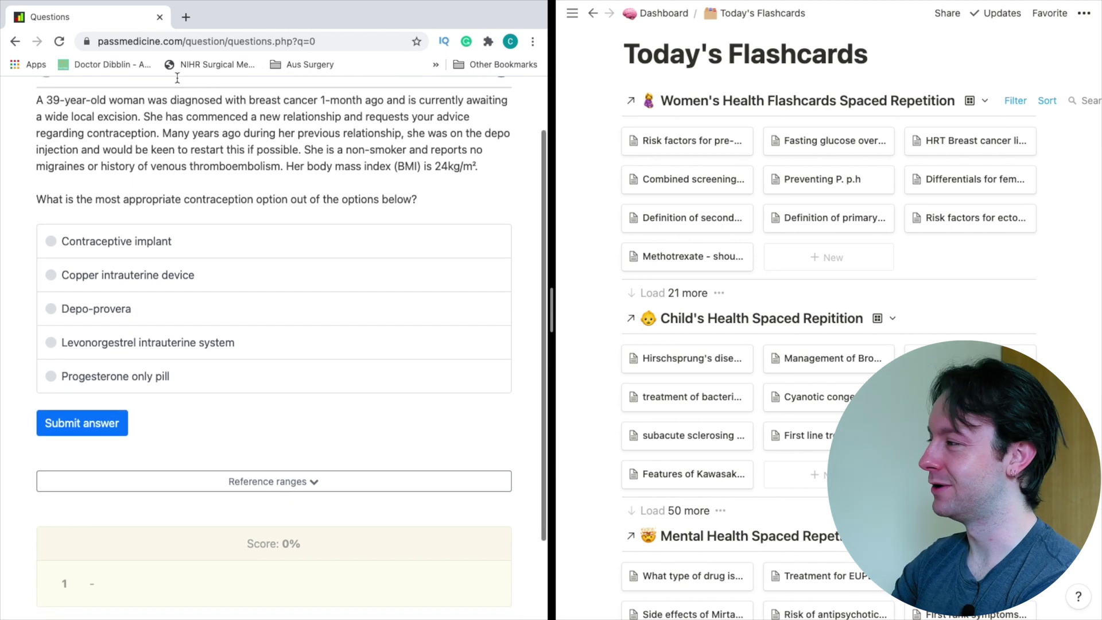
{"action": "scroll", "coordinate": [154, 136], "scroll_direction": "up", "scroll_amount": 1}
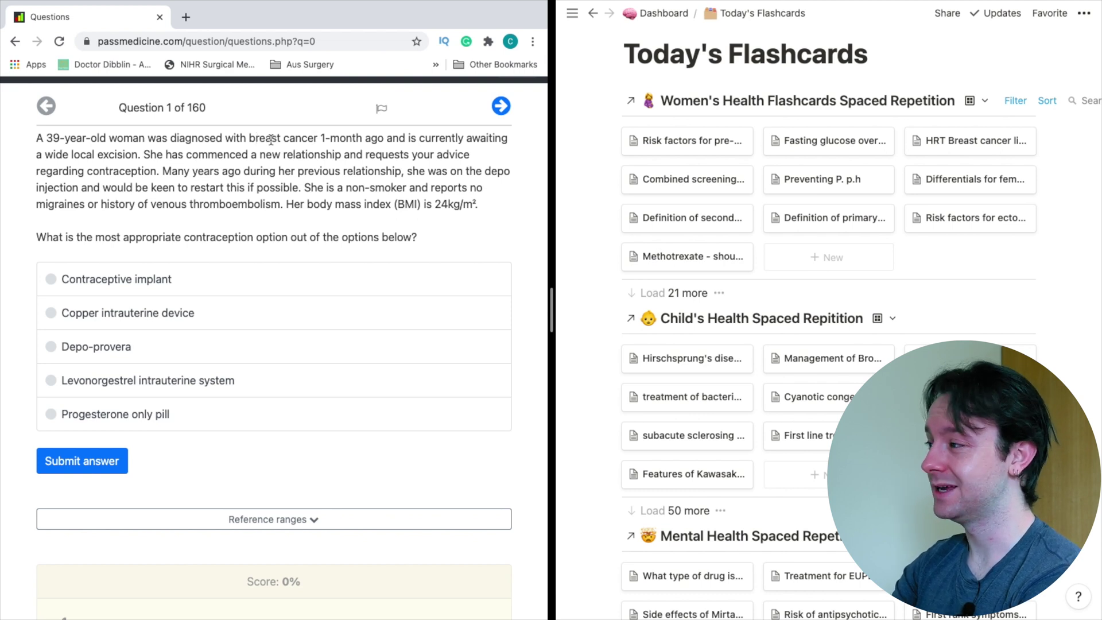
{"action": "scroll", "coordinate": [407, 188], "scroll_direction": "down", "scroll_amount": 1}
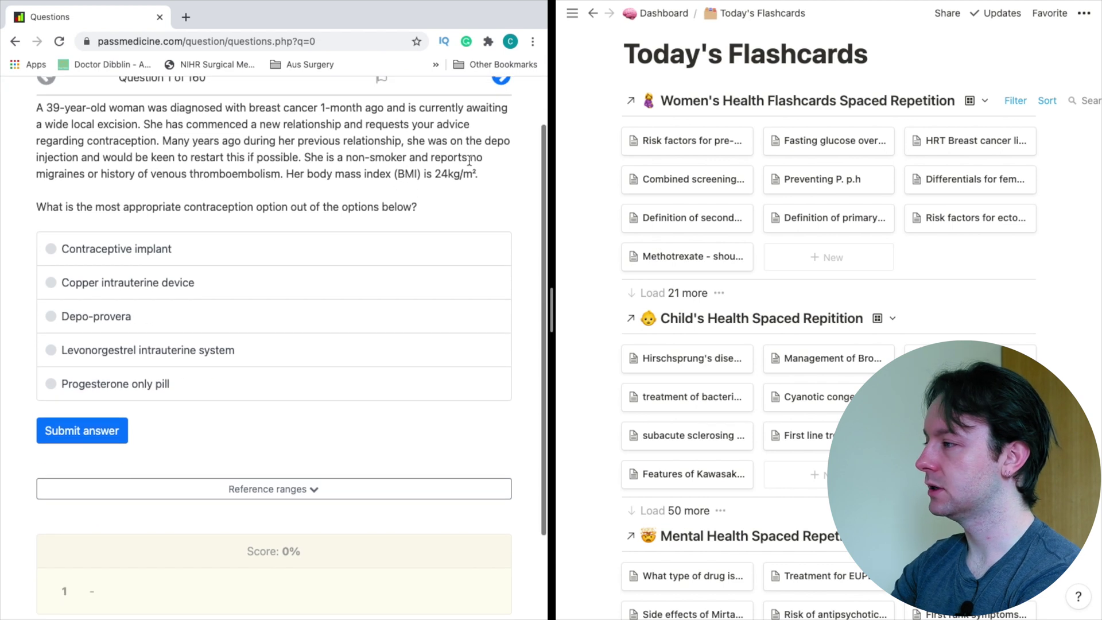
{"action": "scroll", "coordinate": [140, 171], "scroll_direction": "down", "scroll_amount": 1}
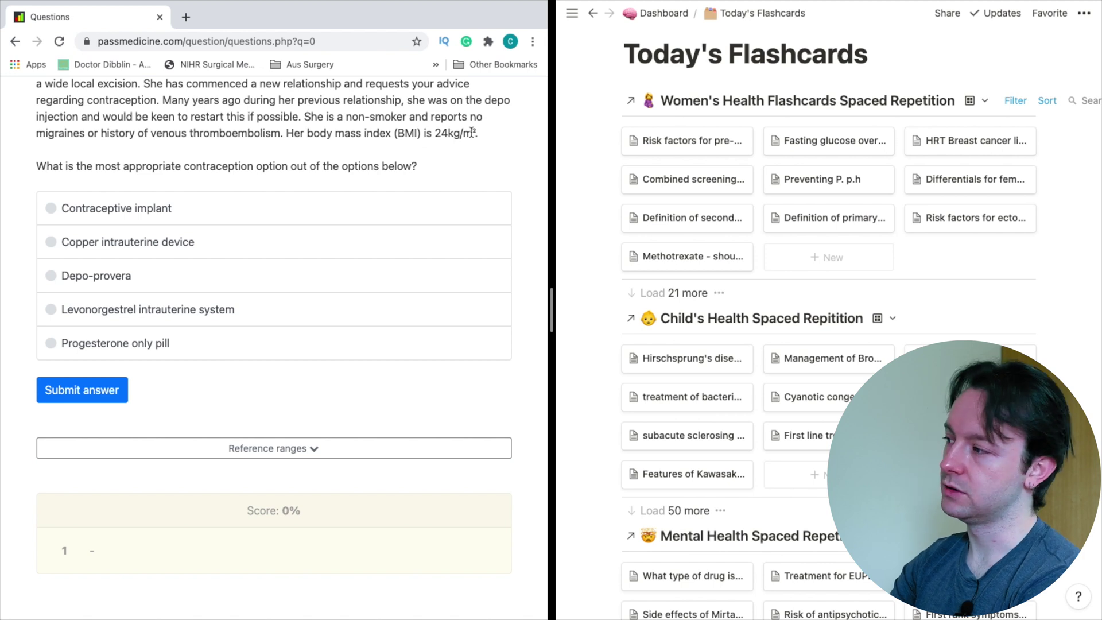
{"action": "scroll", "coordinate": [471, 133], "scroll_direction": "down", "scroll_amount": 1}
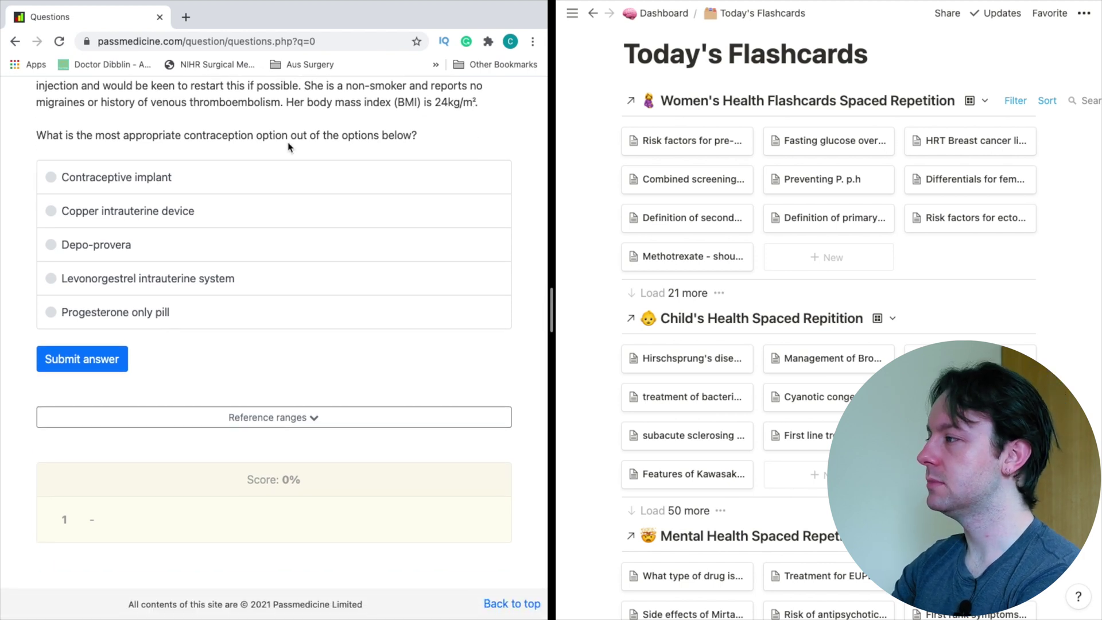
{"action": "scroll", "coordinate": [396, 135], "scroll_direction": "down", "scroll_amount": 1}
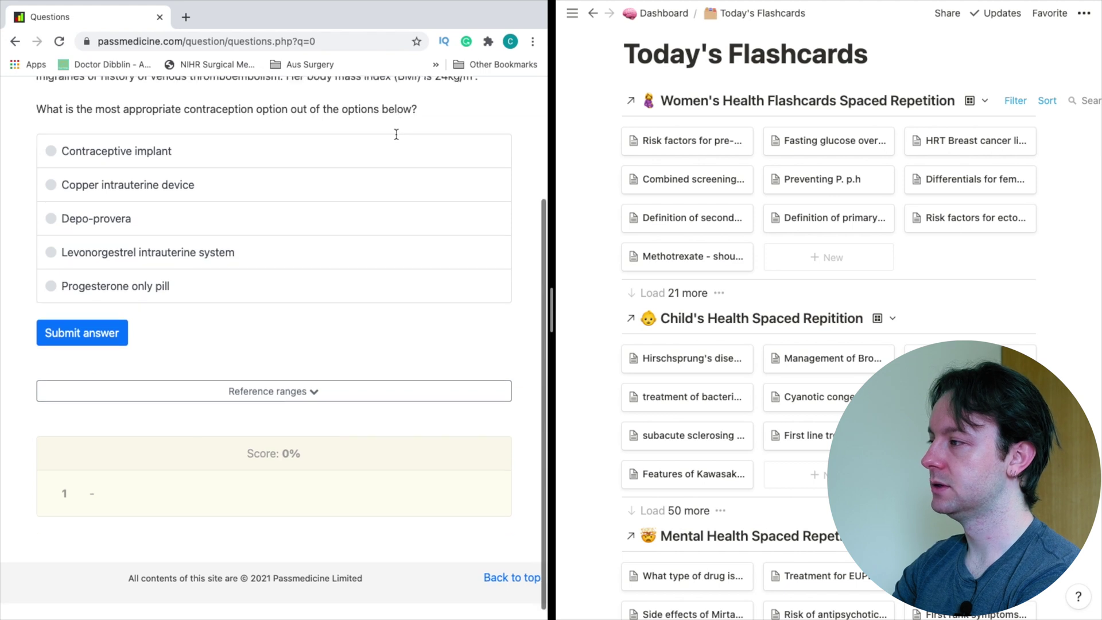
{"action": "left_click", "coordinate": [115, 190]}
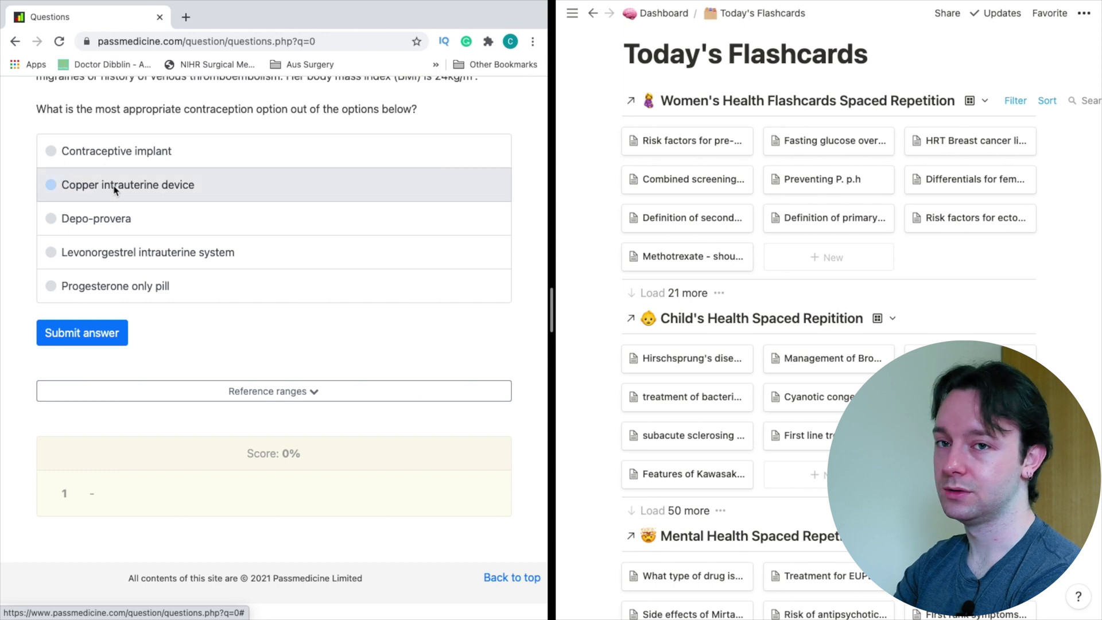
{"action": "left_click", "coordinate": [86, 337]}
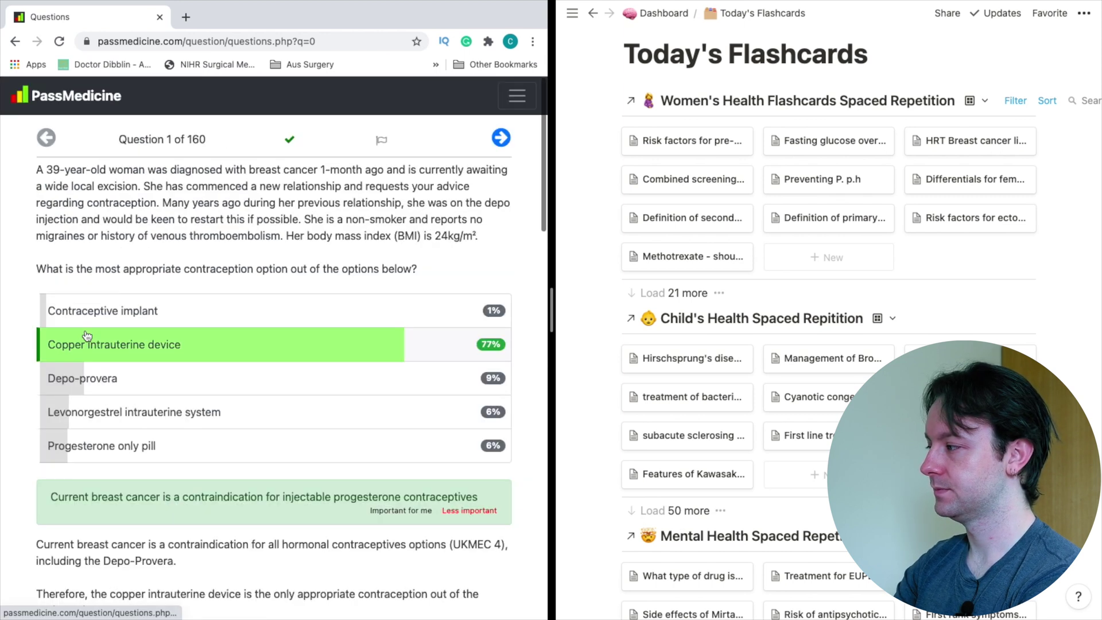
Copy the key-point sentence on current breast cancer contraindicating injectable progesterone contraceptives
{"action": "scroll", "coordinate": [86, 258], "scroll_direction": "down", "scroll_amount": 5}
{"action": "left_click_drag", "start_coordinate": [51, 259], "coordinate": [474, 253]}
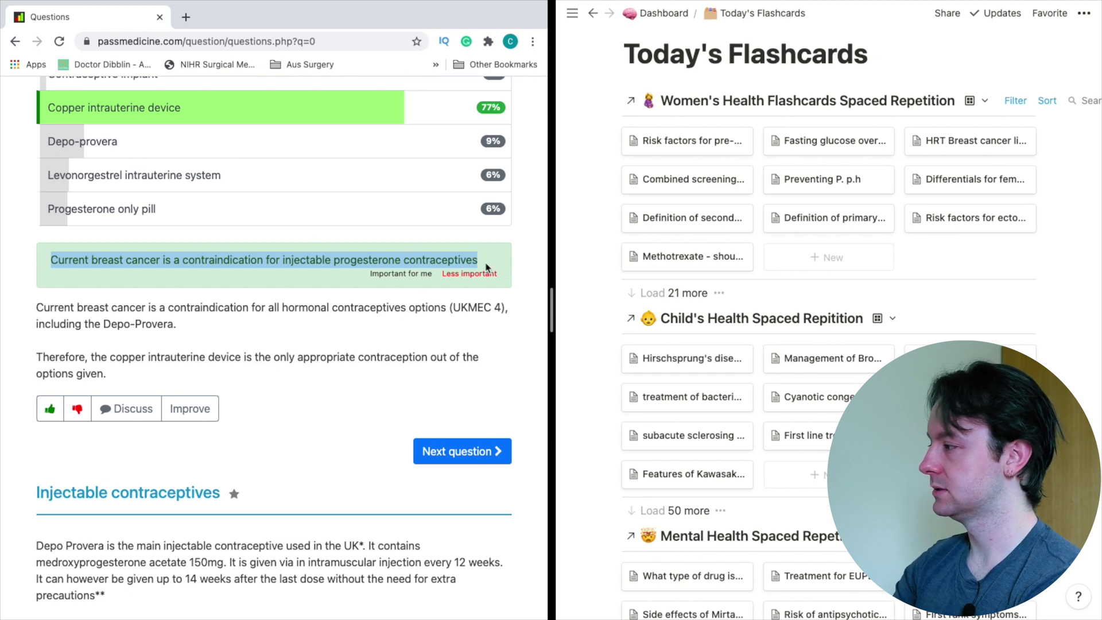
{"action": "scroll", "coordinate": [721, 279], "scroll_direction": "up", "scroll_amount": 1}
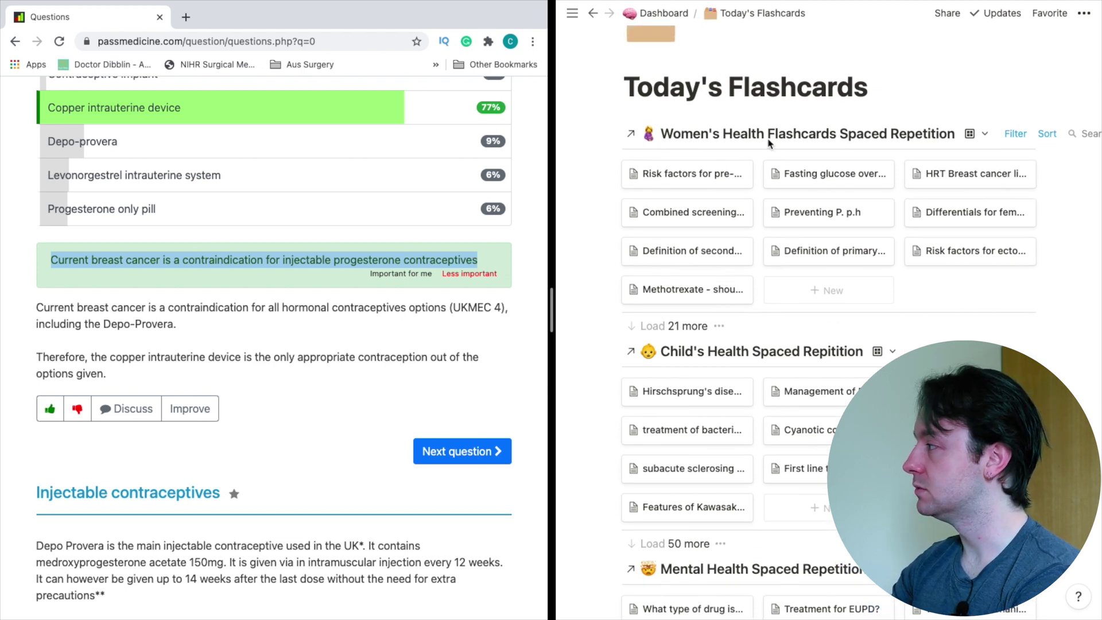
{"action": "scroll", "coordinate": [1027, 145], "scroll_direction": "right", "scroll_amount": 3}
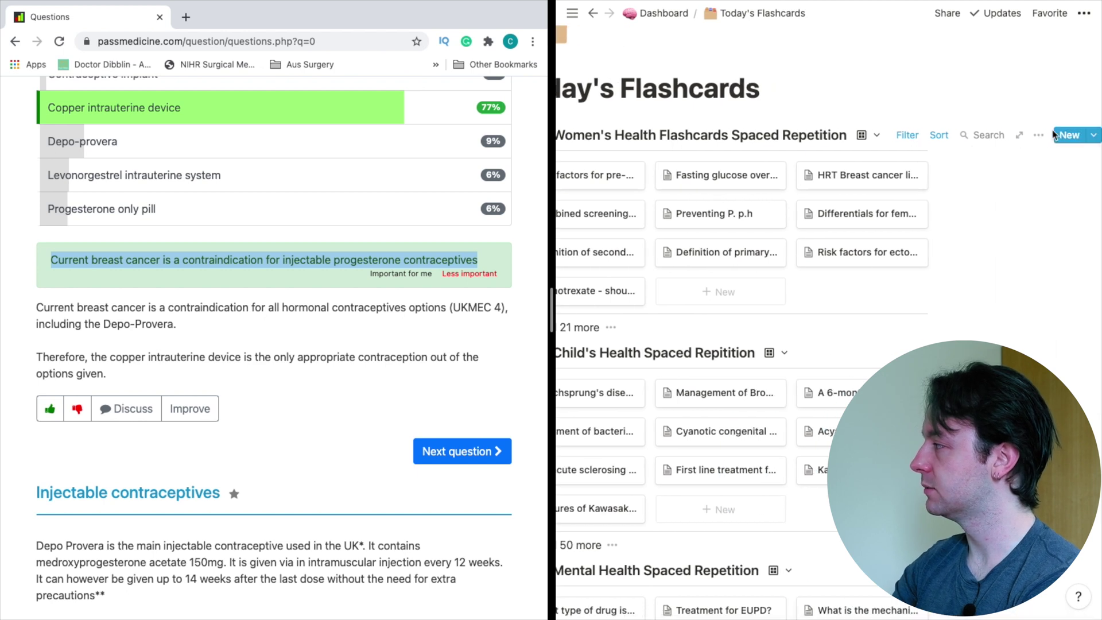
Create a New Flashcard titled 'What contraception is contraindicated in active breast cancer'
{"action": "left_click", "coordinate": [1069, 135]}
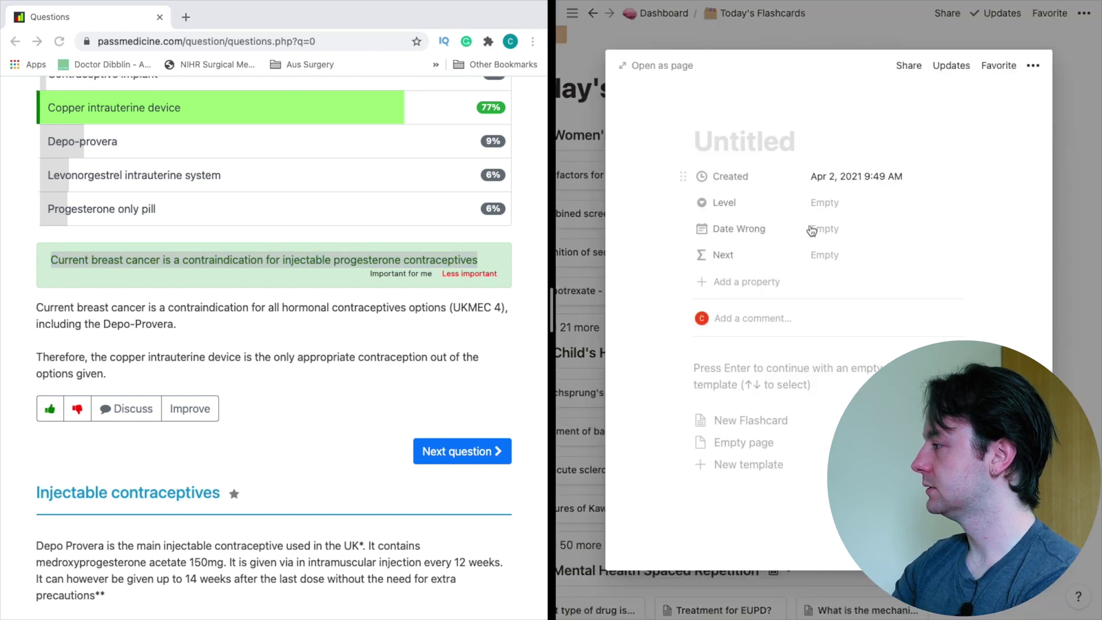
{"action": "left_click", "coordinate": [757, 422]}
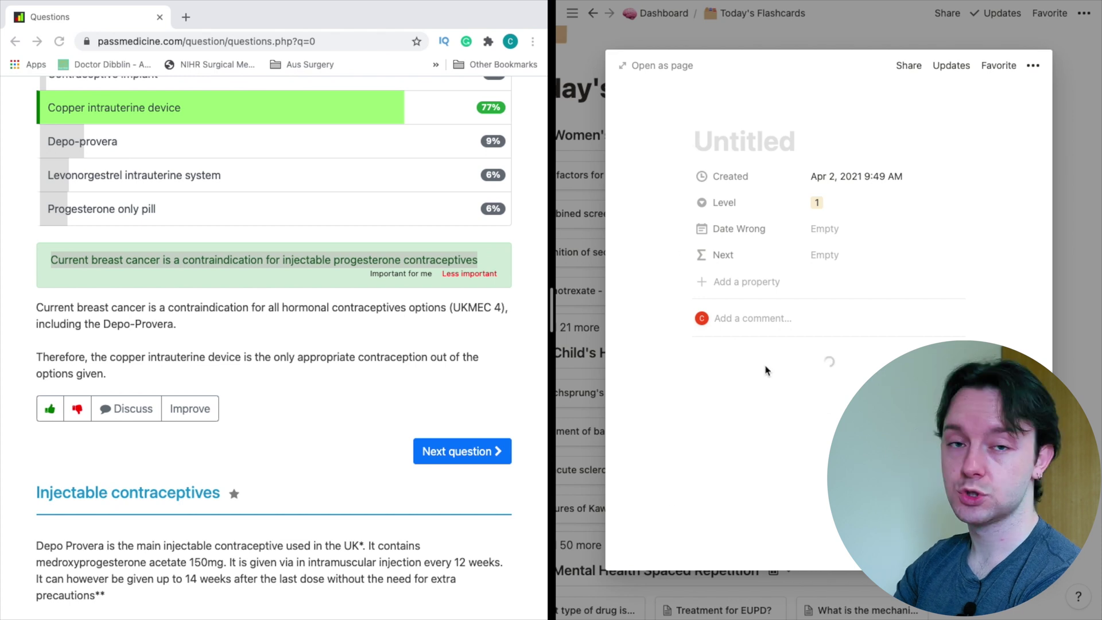
{"action": "type", "text": "What contraception is contraindicated in"}
{"action": "key", "text": "alt+Left"}
{"action": "key", "text": "alt+Left"}
{"action": "key", "text": "alt+Left"}
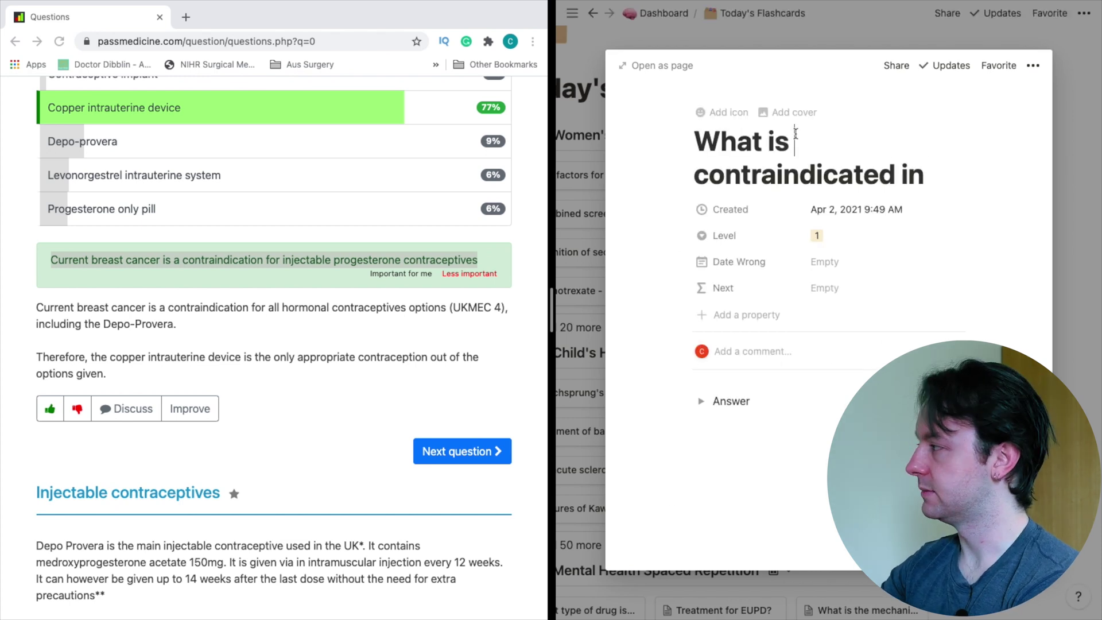
{"action": "type", "text": "contraception"}
{"action": "key", "text": "alt+Right"}
{"action": "key", "text": "alt+Right"}
{"action": "key", "text": "alt+Right"}
{"action": "type", "text": "active breast cancer"}
Paste the copied breast-cancer takeaway into the Answer toggle and collapse it
{"action": "left_click", "coordinate": [700, 416]}
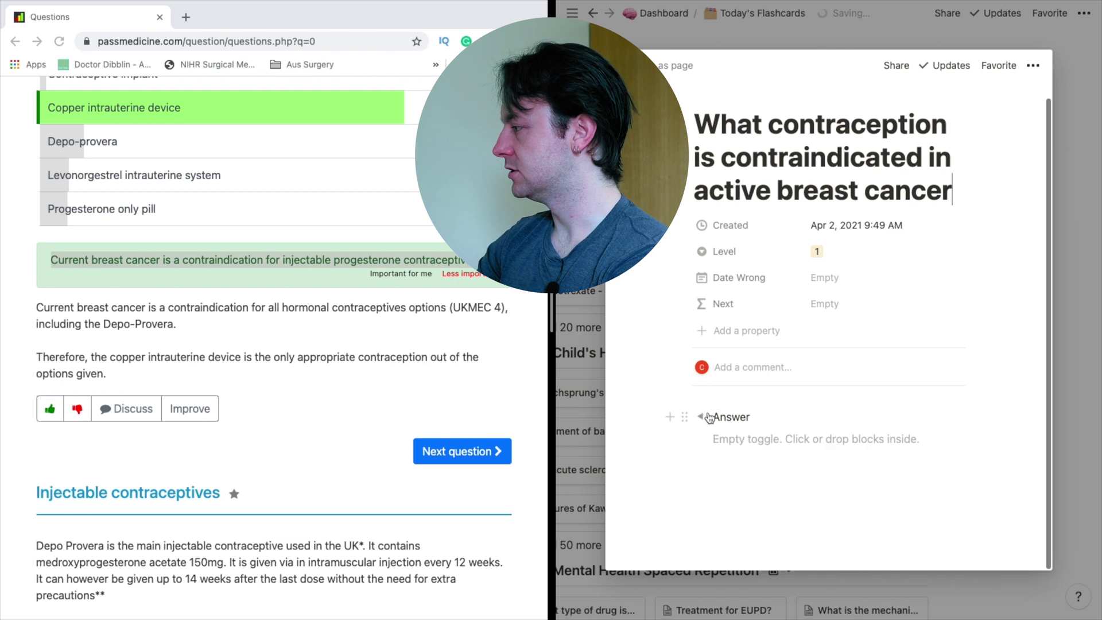
{"action": "left_click", "coordinate": [732, 442]}
{"action": "type", "text": "Current breast cancer is a contraindication for injectable progesterone contraceptives."}
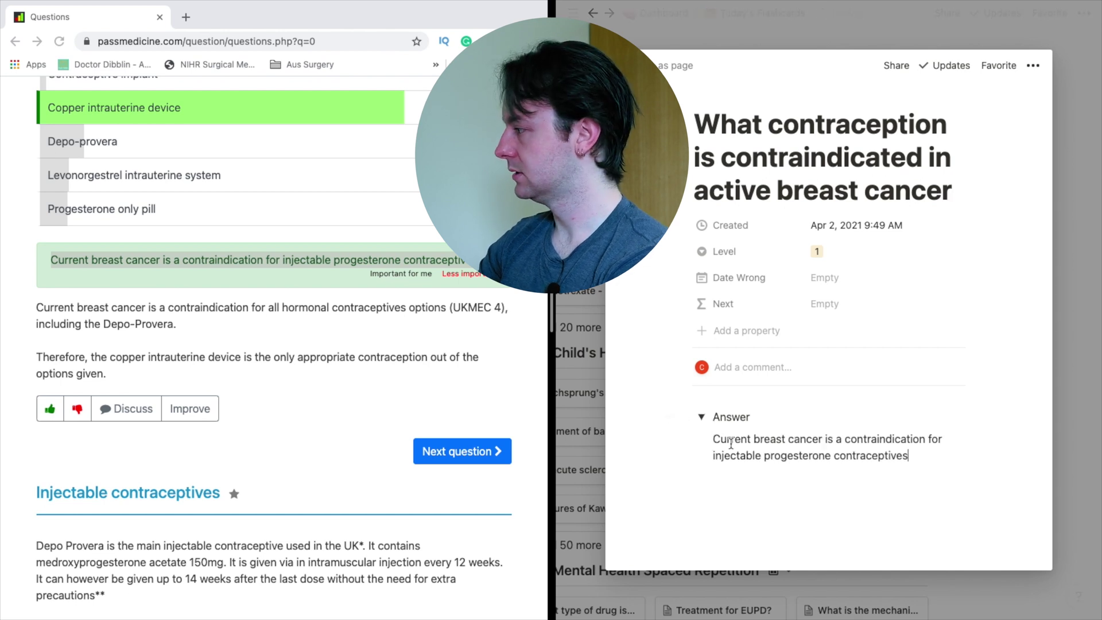
{"action": "key", "text": "BackSpace"}
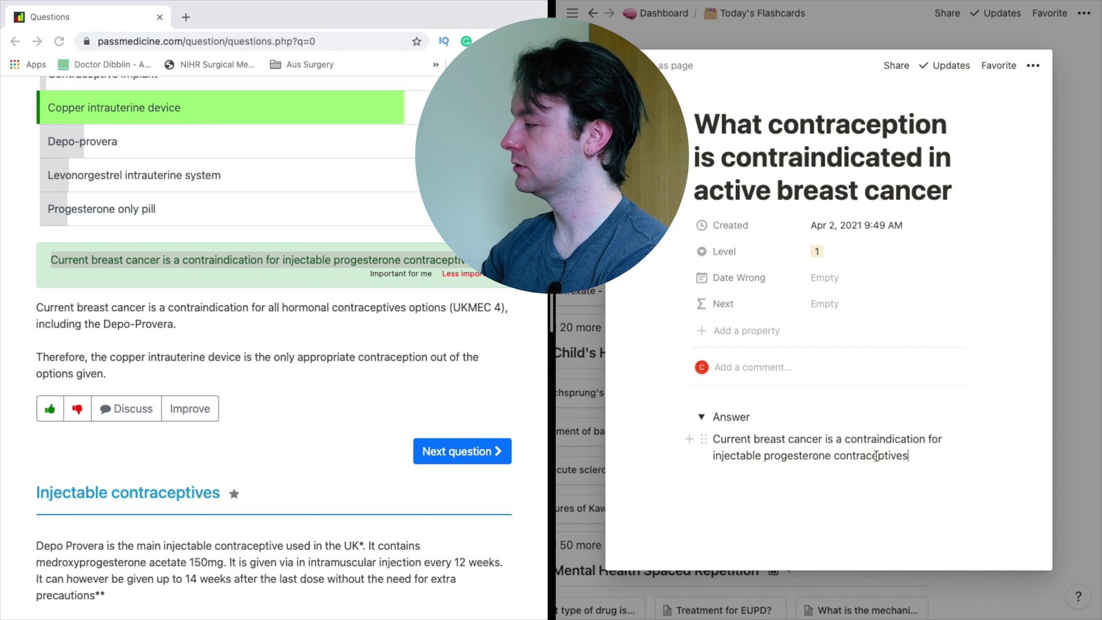
{"action": "key", "text": "Return"}
{"action": "key", "text": "super+v"}
{"action": "key", "text": "Return"}
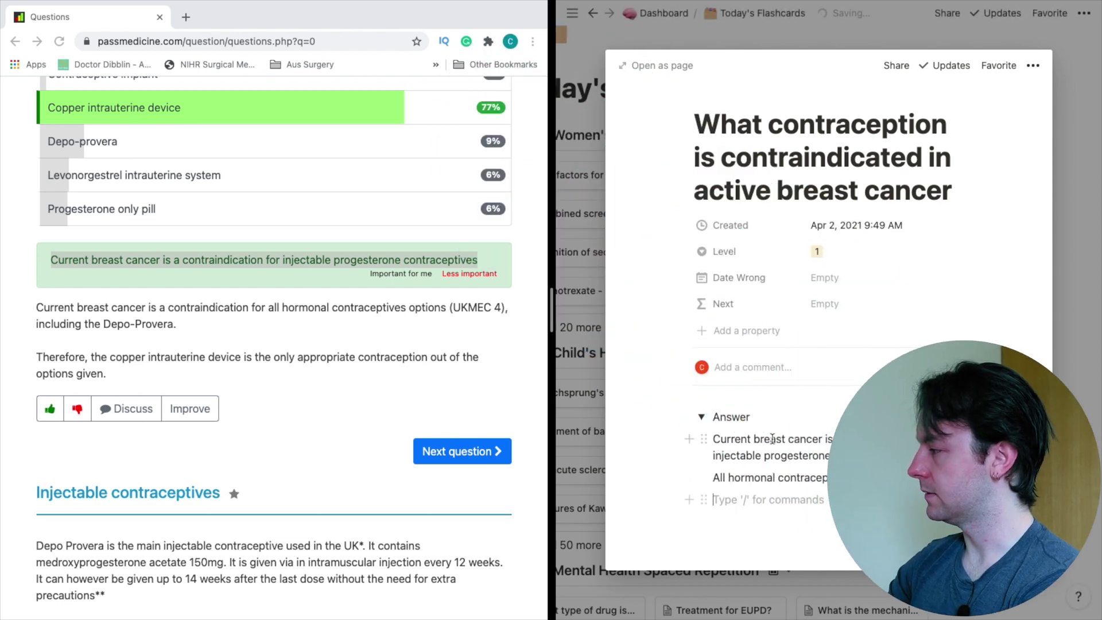
{"action": "left_click", "coordinate": [701, 417]}
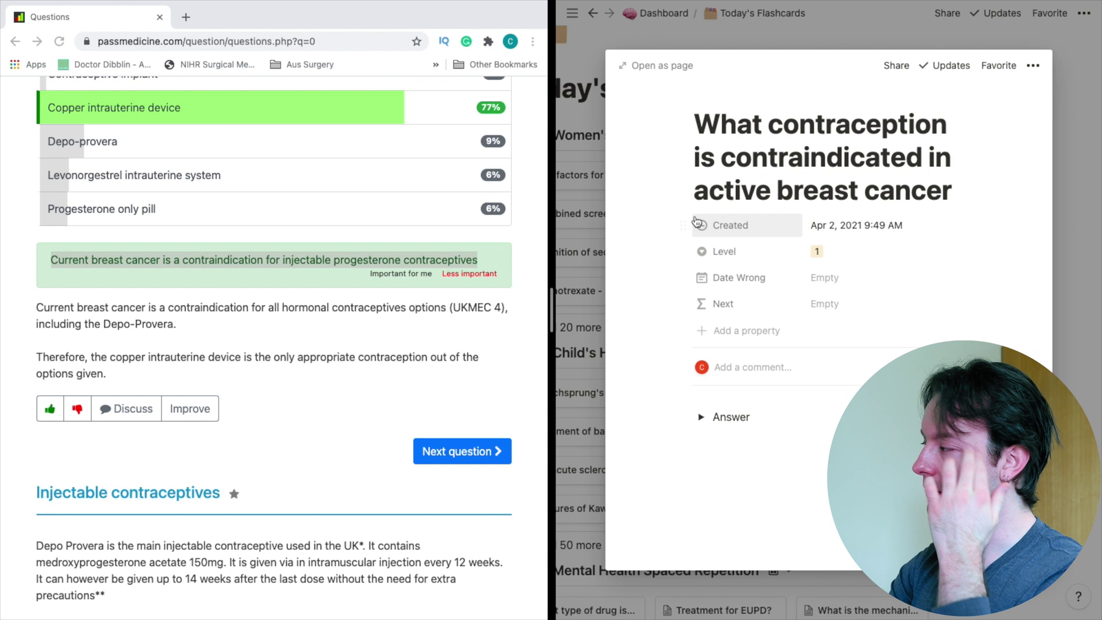
Set the card's Date Wrong to Apr 2, 2021 and its Level to 3
{"action": "left_click", "coordinate": [837, 279]}
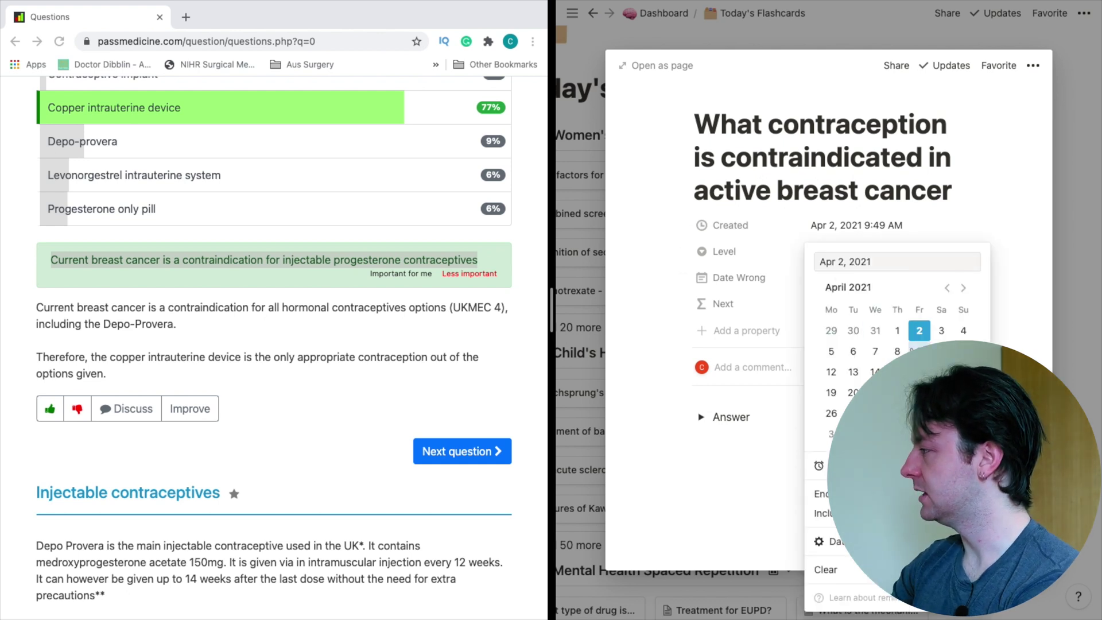
{"action": "left_click", "coordinate": [919, 332]}
{"action": "key", "text": "Escape"}
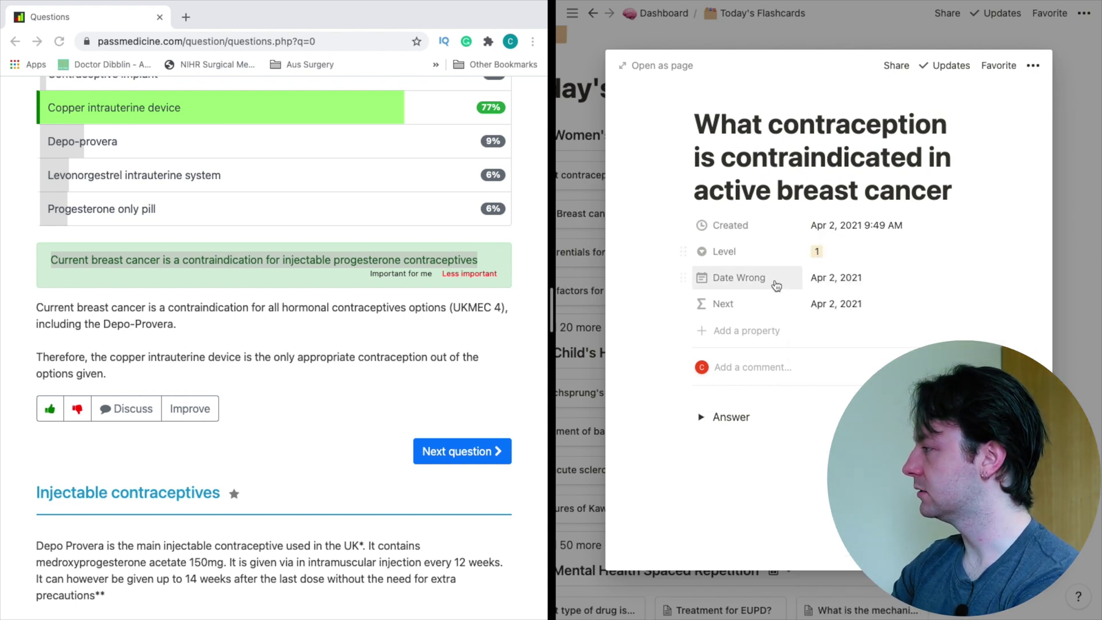
{"action": "left_click", "coordinate": [818, 251]}
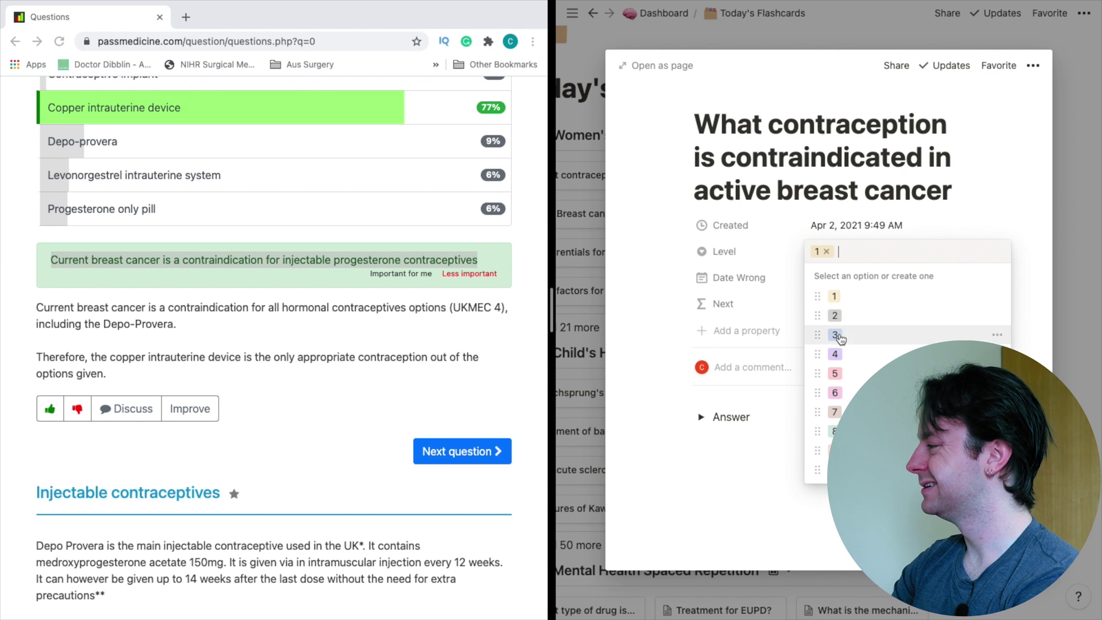
{"action": "left_click", "coordinate": [839, 335]}
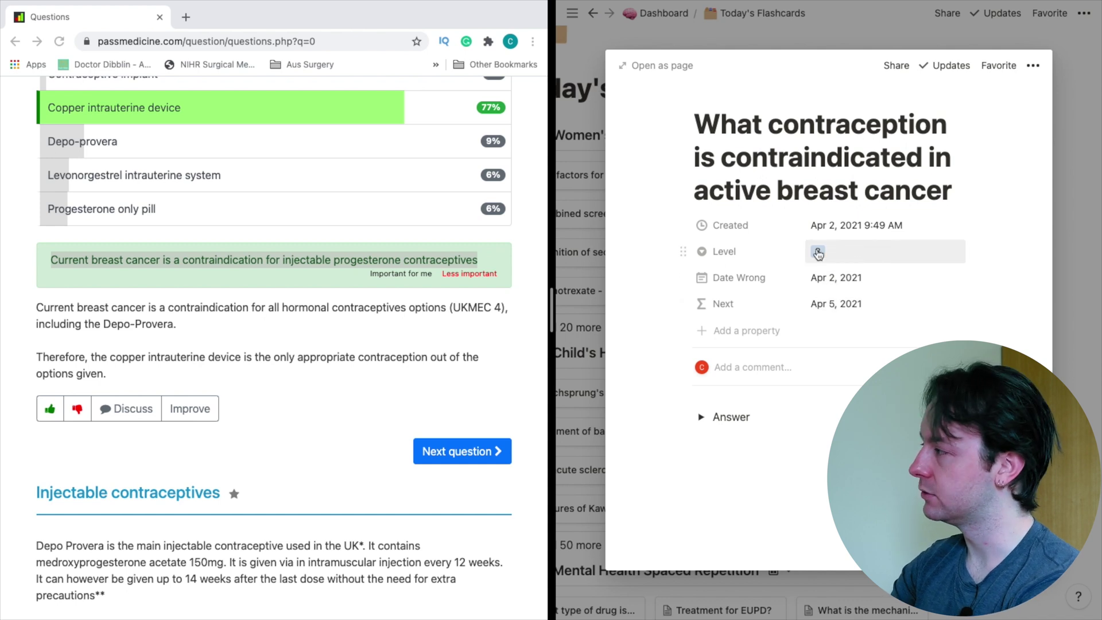
Close the flashcard and return to the Passmedicine question page
{"action": "left_click", "coordinate": [700, 46]}
{"action": "scroll", "coordinate": [500, 137], "scroll_direction": "up", "scroll_amount": 5}
{"action": "left_click", "coordinate": [501, 137]}
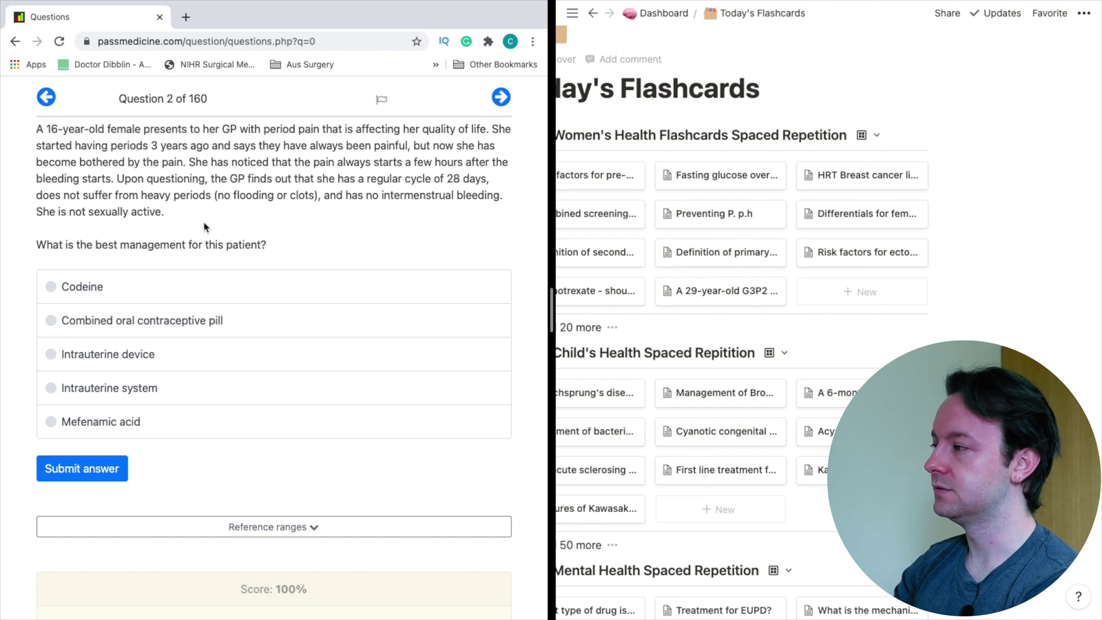
Read question 2 on the 16-year-old's period pain and its five management options
{"action": "scroll", "coordinate": [88, 176], "scroll_direction": "down", "scroll_amount": 3}
{"action": "scroll", "coordinate": [407, 229], "scroll_direction": "up", "scroll_amount": 2}
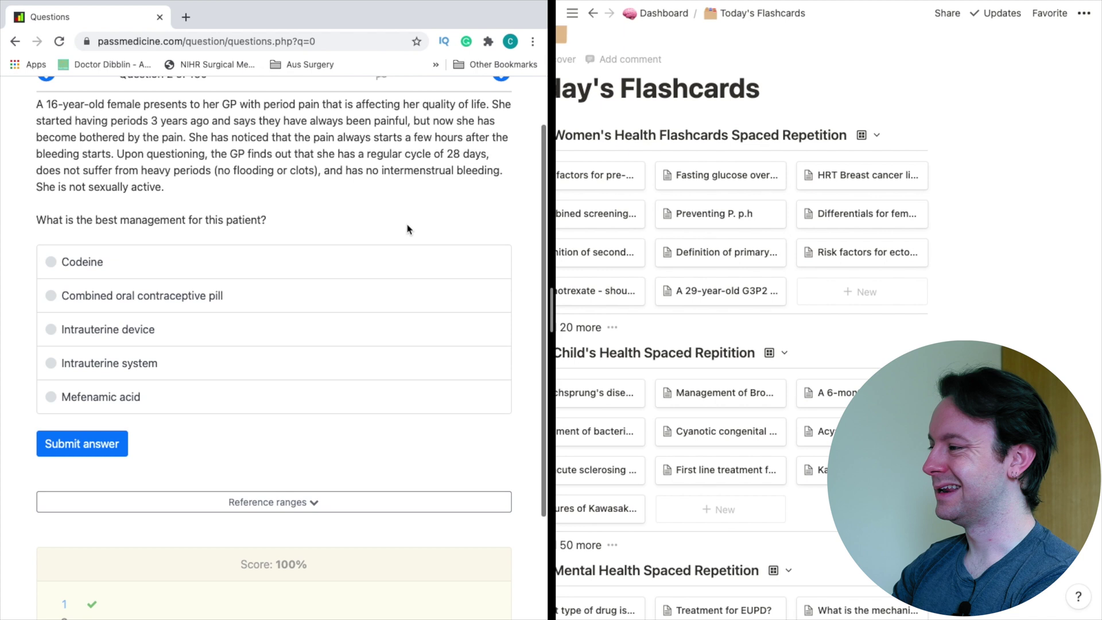
{"action": "scroll", "coordinate": [408, 229], "scroll_direction": "up", "scroll_amount": 1}
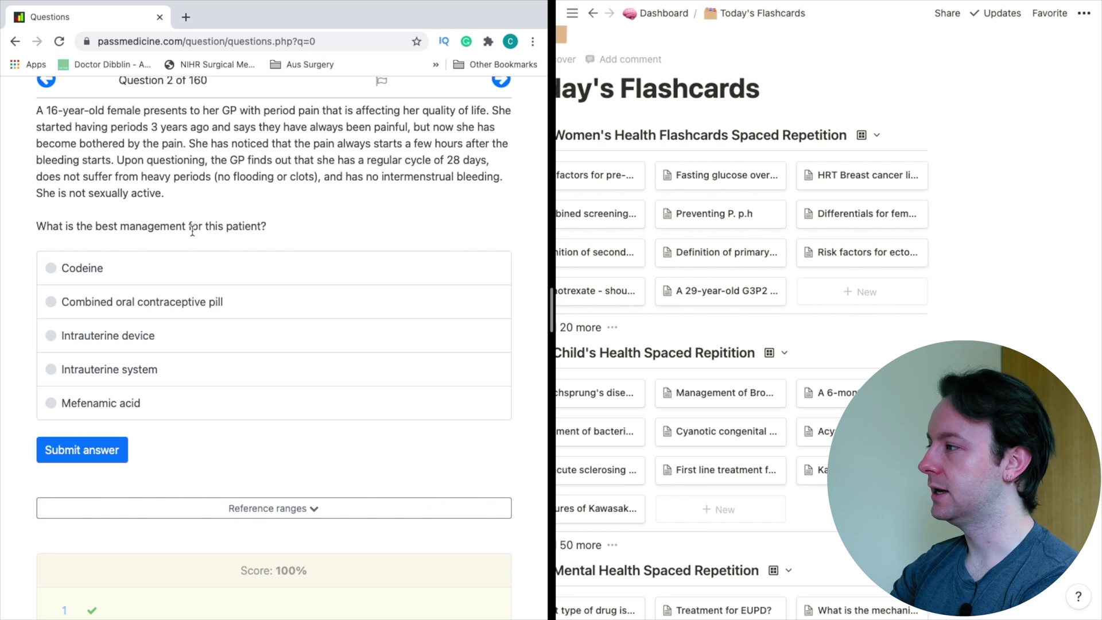
{"action": "scroll", "coordinate": [192, 231], "scroll_direction": "down", "scroll_amount": 1}
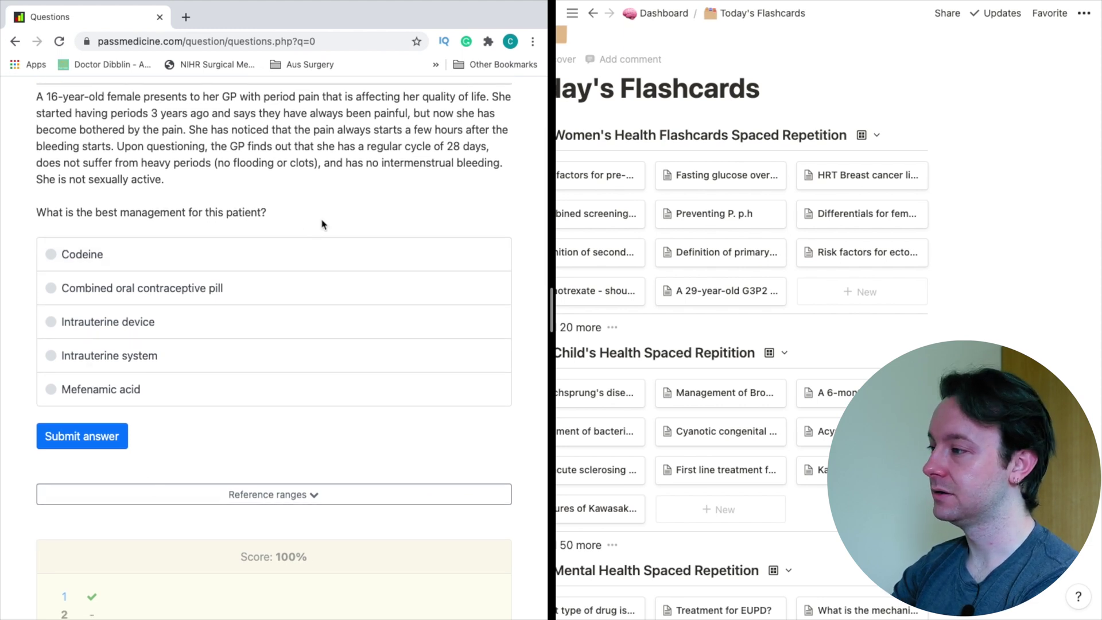
{"action": "scroll", "coordinate": [323, 224], "scroll_direction": "down", "scroll_amount": 1}
{"action": "scroll", "coordinate": [323, 224], "scroll_direction": "up", "scroll_amount": 2}
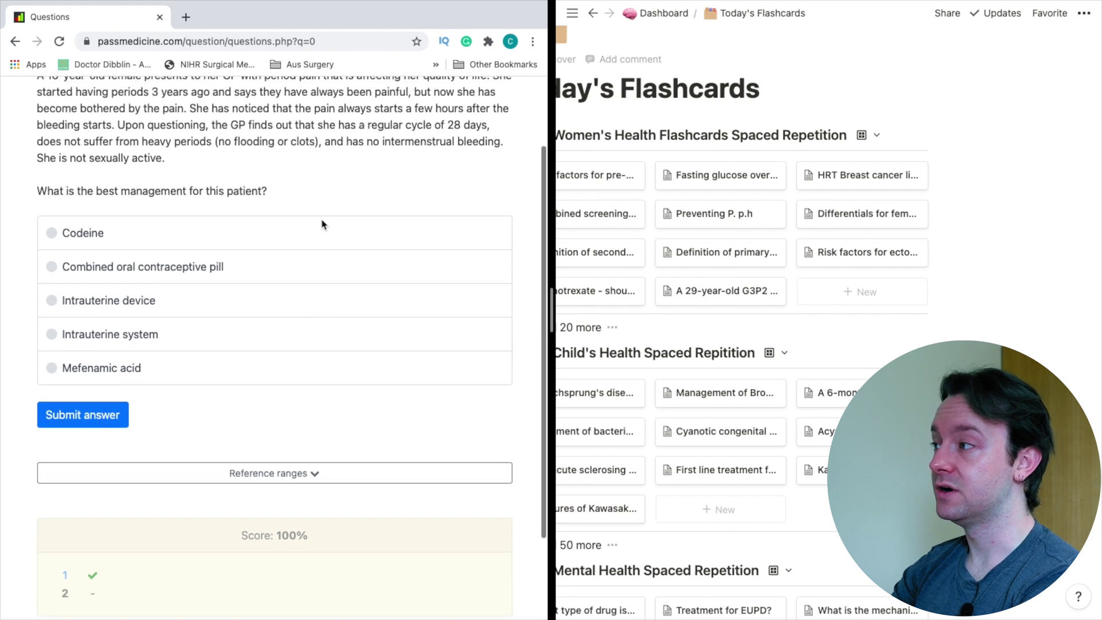
{"action": "scroll", "coordinate": [322, 224], "scroll_direction": "down", "scroll_amount": 1}
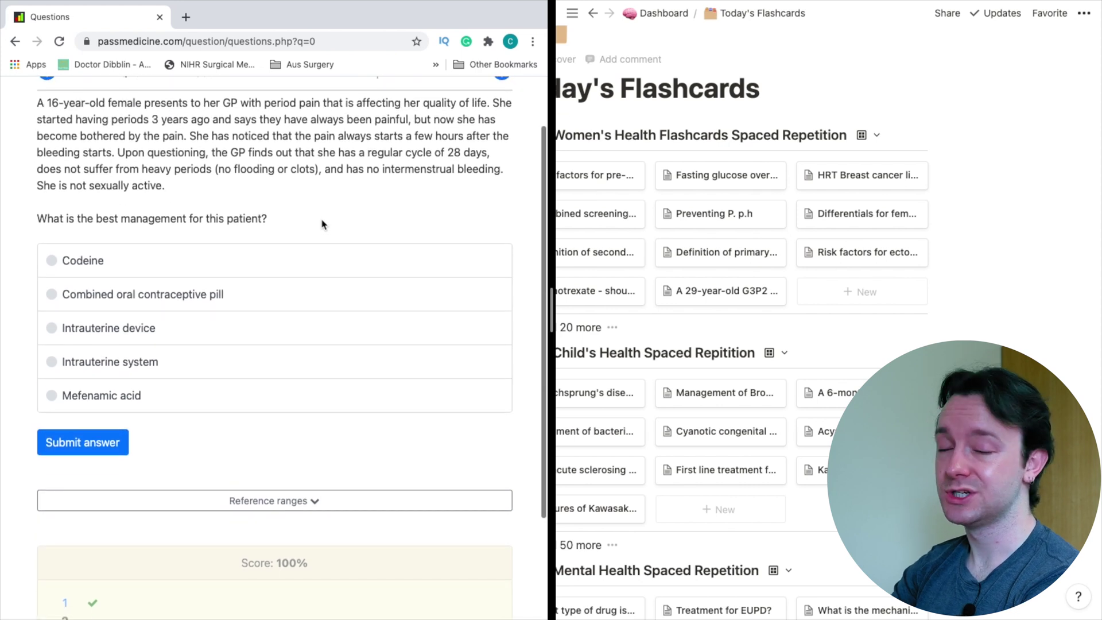
{"action": "scroll", "coordinate": [322, 225], "scroll_direction": "down", "scroll_amount": 1}
{"action": "scroll", "coordinate": [321, 225], "scroll_direction": "down", "scroll_amount": 1}
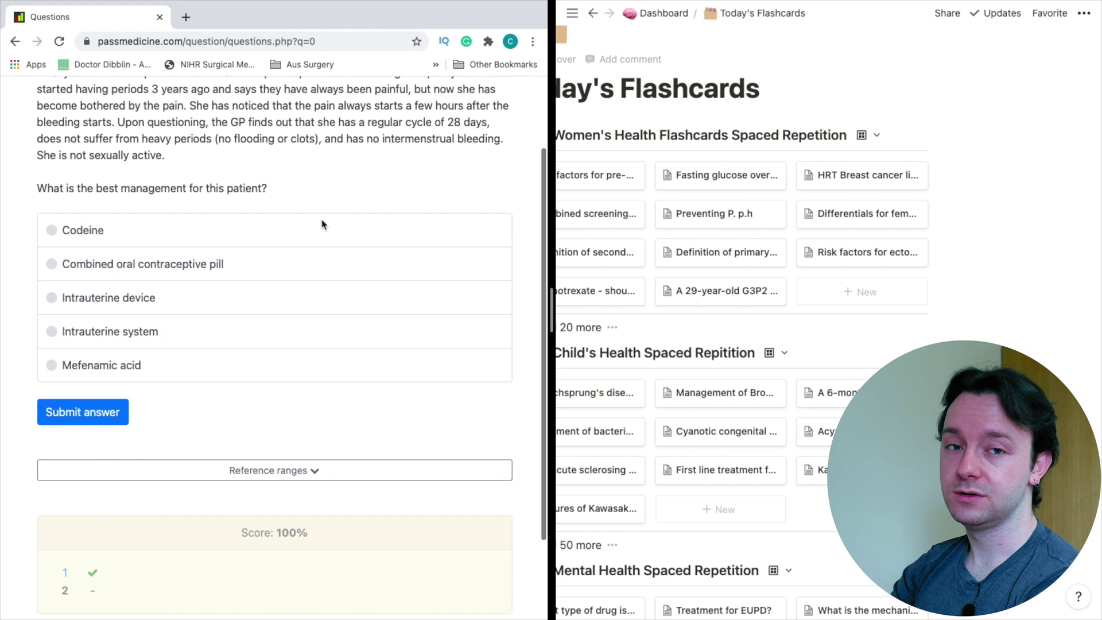
{"action": "scroll", "coordinate": [323, 224], "scroll_direction": "up", "scroll_amount": 1}
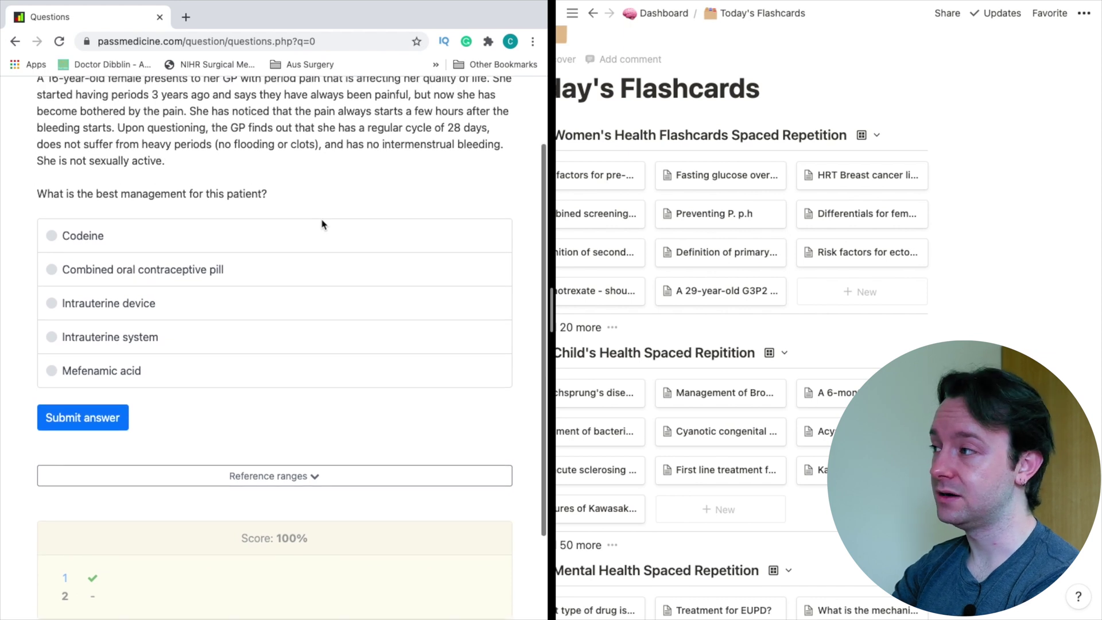
{"action": "scroll", "coordinate": [323, 224], "scroll_direction": "down", "scroll_amount": 1}
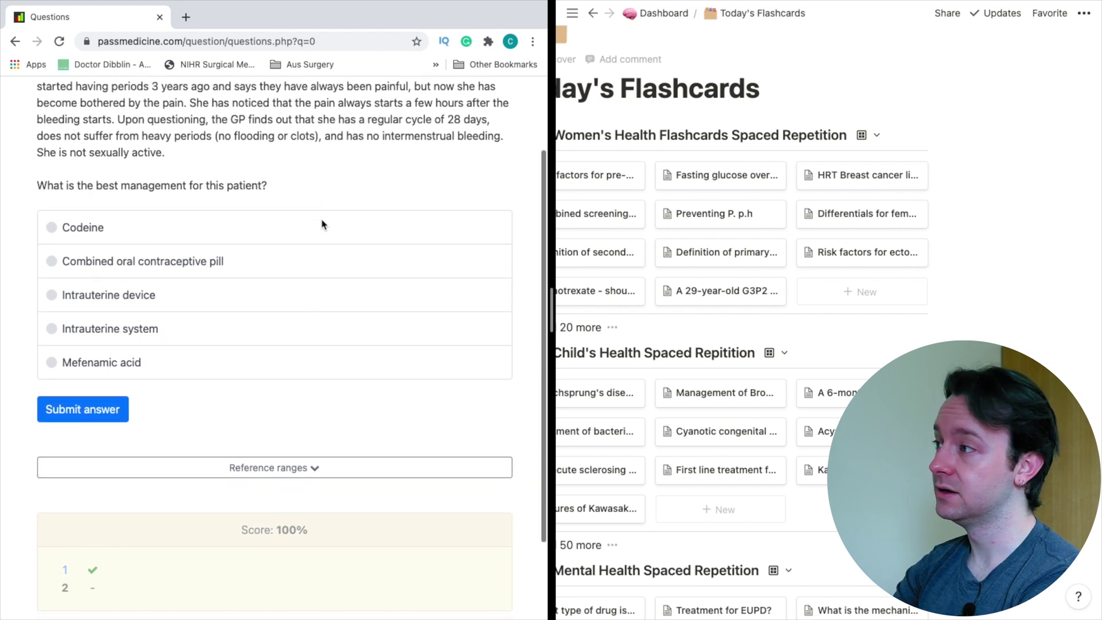
{"action": "scroll", "coordinate": [322, 224], "scroll_direction": "up", "scroll_amount": 1}
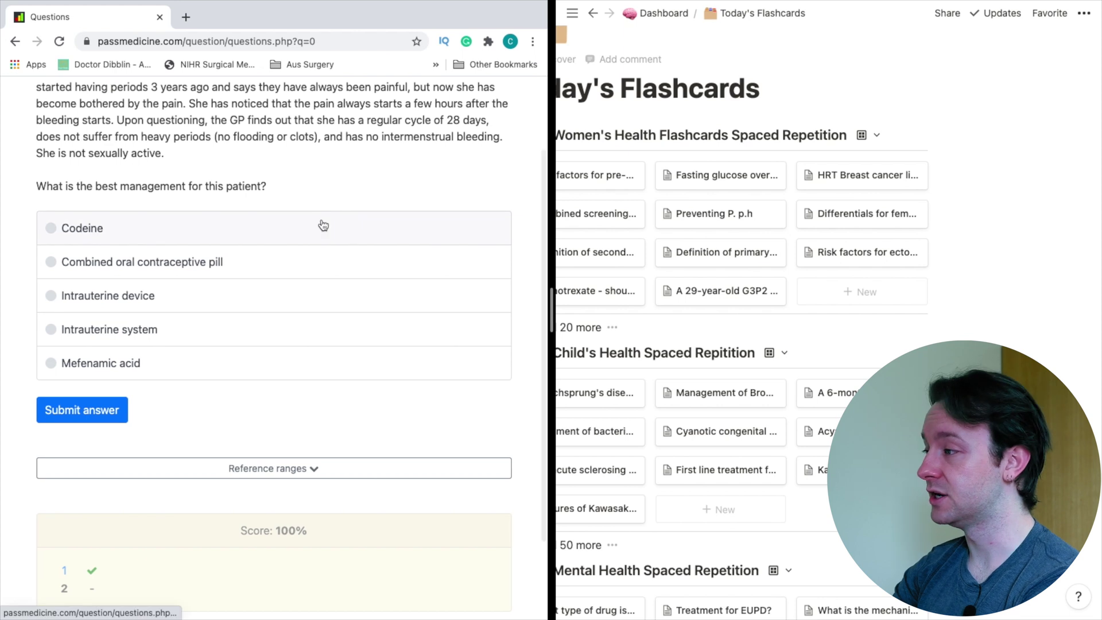
{"action": "scroll", "coordinate": [393, 174], "scroll_direction": "down", "scroll_amount": 1}
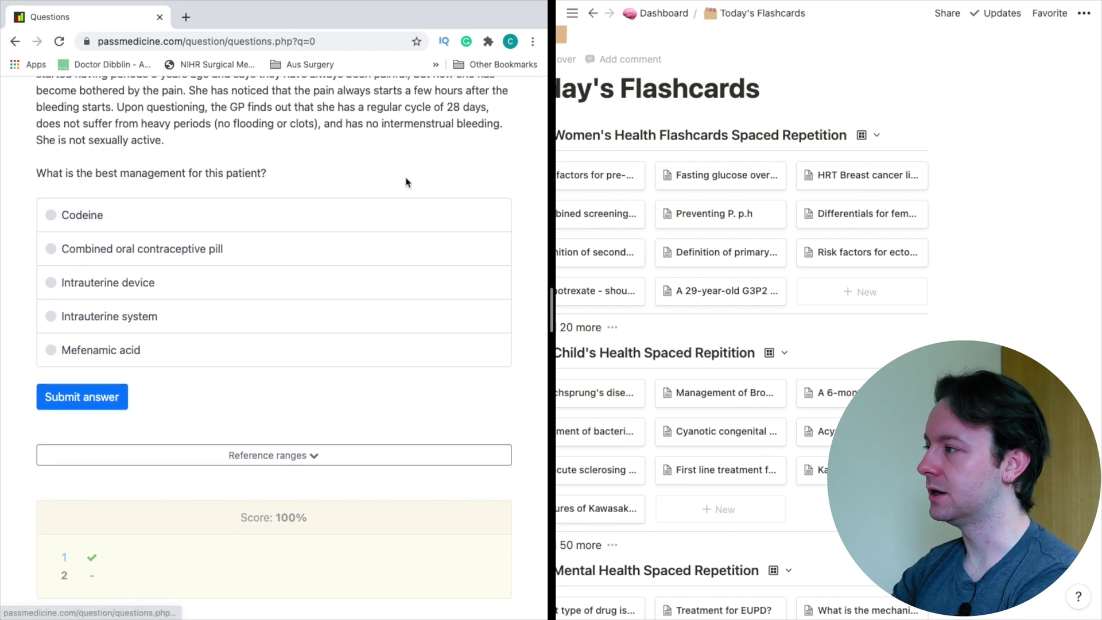
{"action": "scroll", "coordinate": [406, 182], "scroll_direction": "down", "scroll_amount": 1}
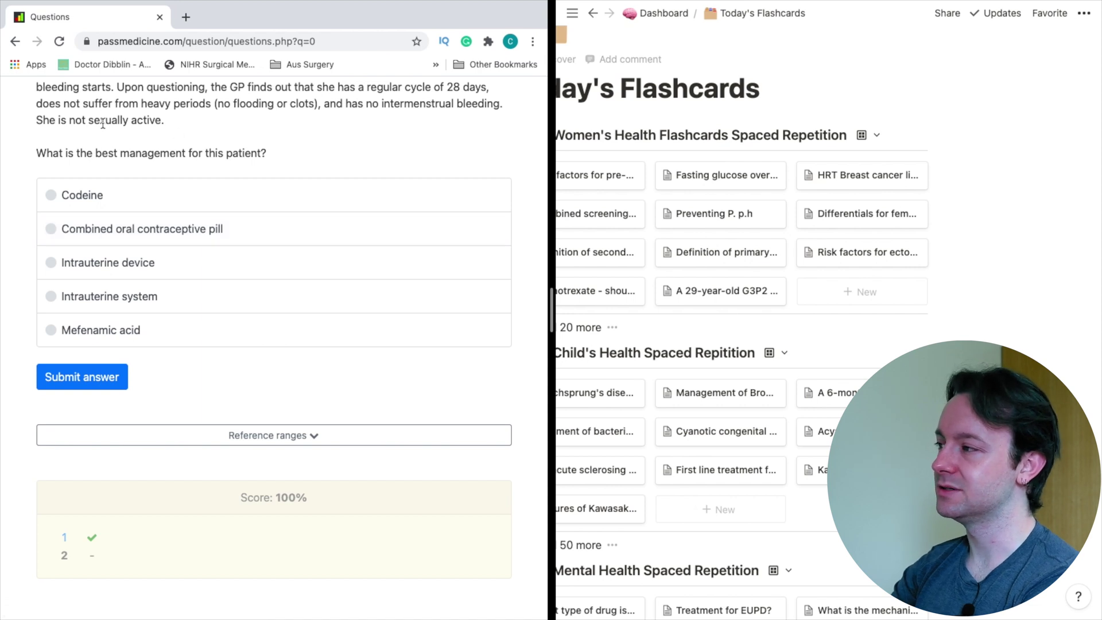
{"action": "scroll", "coordinate": [82, 229], "scroll_direction": "up", "scroll_amount": 2}
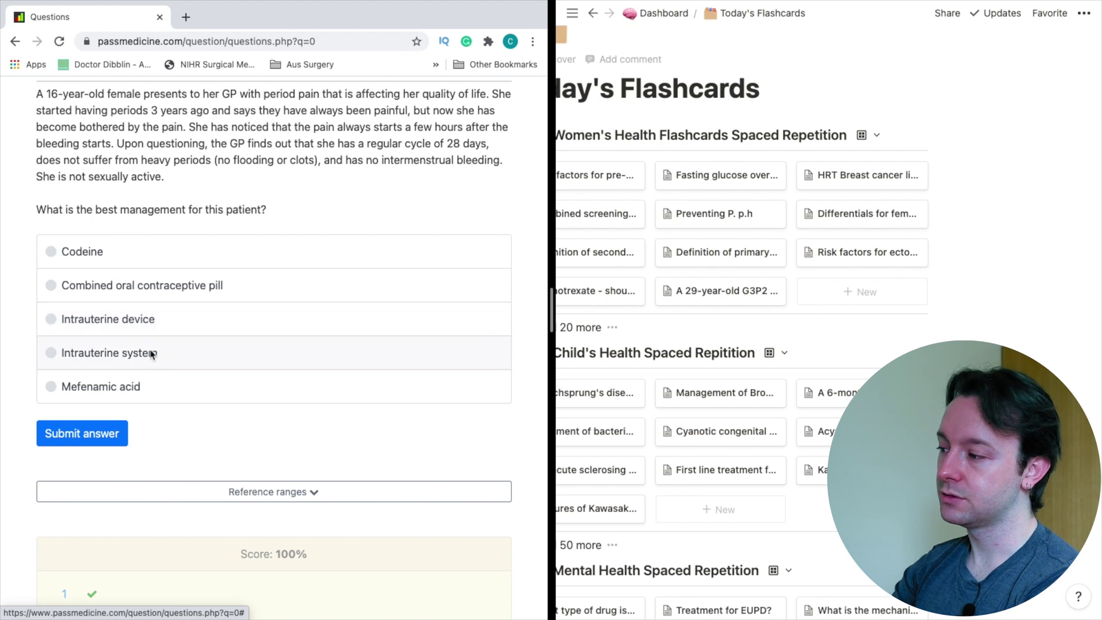
Answer question 2 with Mefenamic acid and submit it
{"action": "left_click", "coordinate": [123, 382]}
{"action": "scroll", "coordinate": [67, 384], "scroll_direction": "down", "scroll_amount": 2}
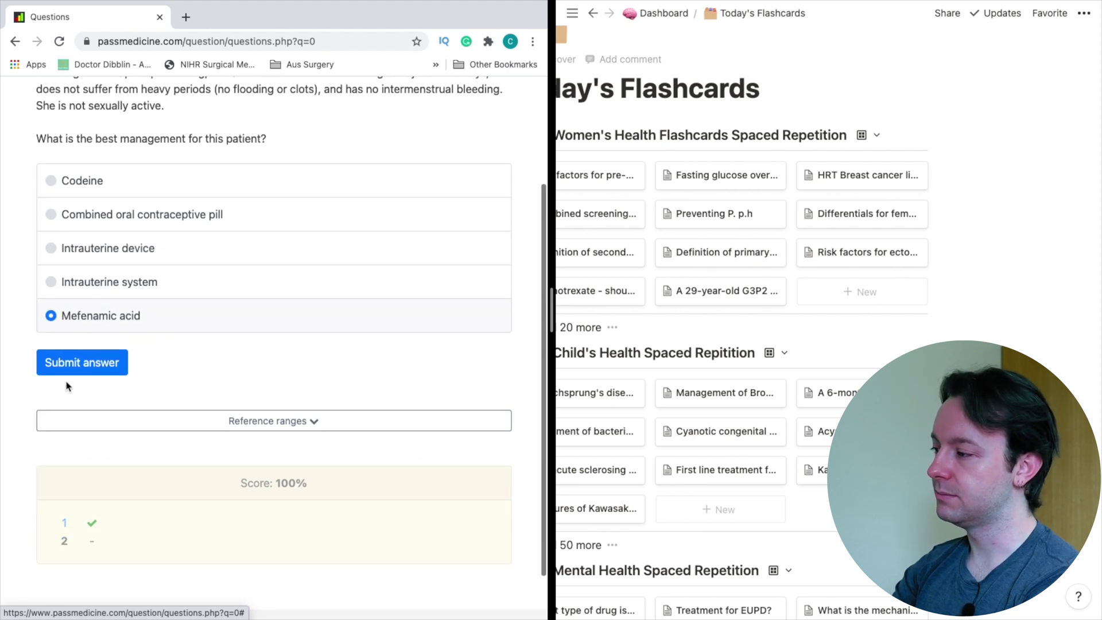
{"action": "left_click", "coordinate": [69, 367]}
{"action": "scroll", "coordinate": [75, 287], "scroll_direction": "down", "scroll_amount": 5}
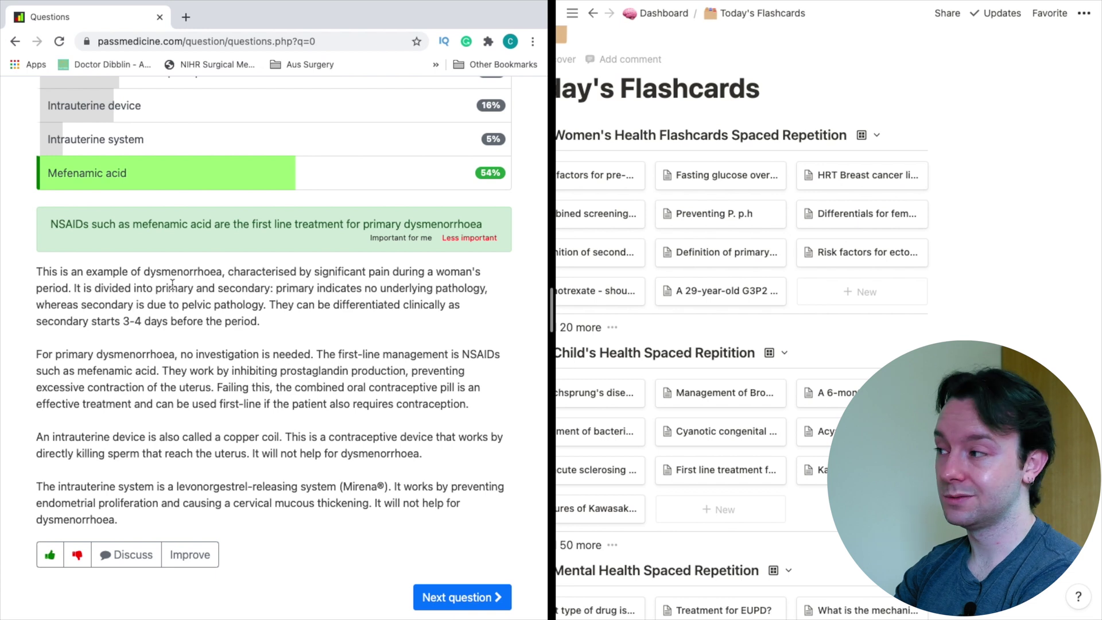
{"action": "scroll", "coordinate": [172, 284], "scroll_direction": "down", "scroll_amount": 2}
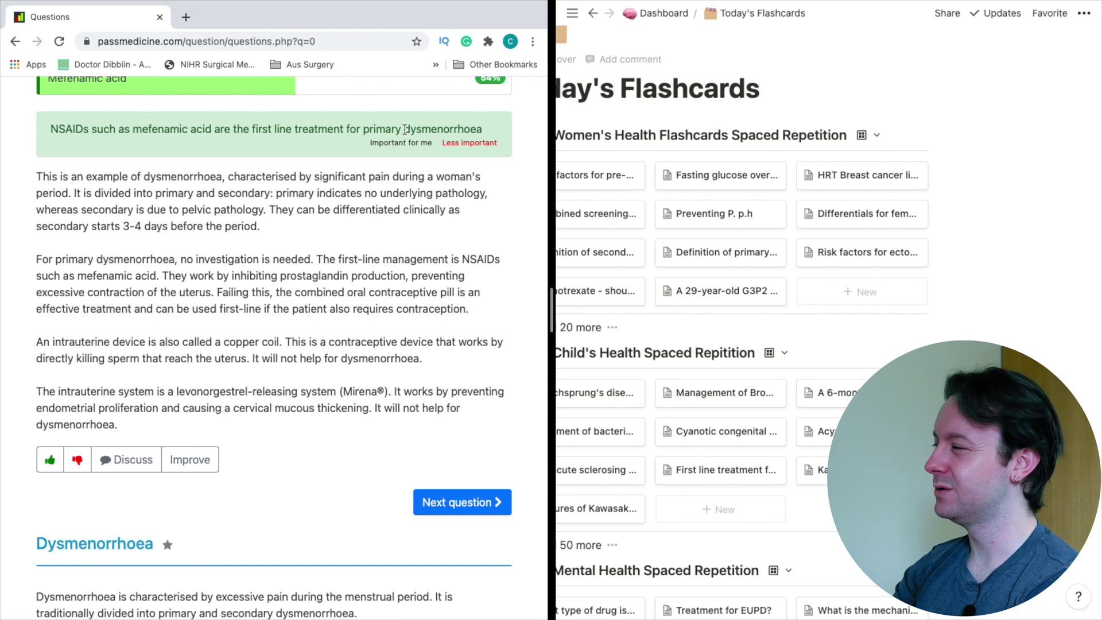
Select the full key-point sentence stating NSAIDs like mefenamic acid are first-line for primary dysmenorrhoea
{"action": "left_click_drag", "start_coordinate": [404, 129], "coordinate": [414, 128]}
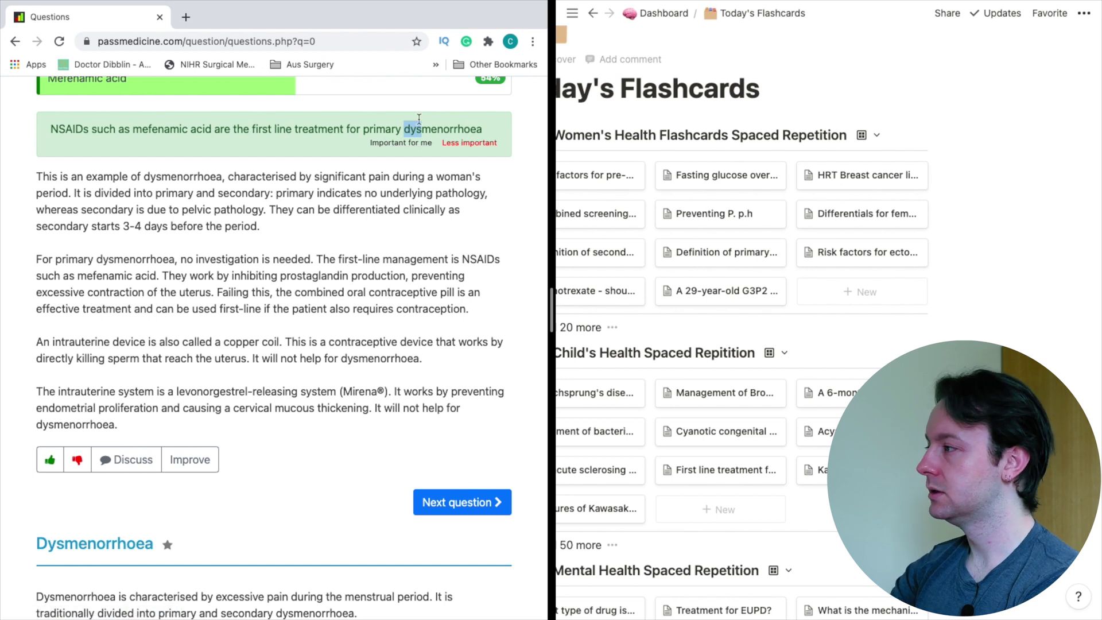
{"action": "scroll", "coordinate": [282, 203], "scroll_direction": "up", "scroll_amount": 1}
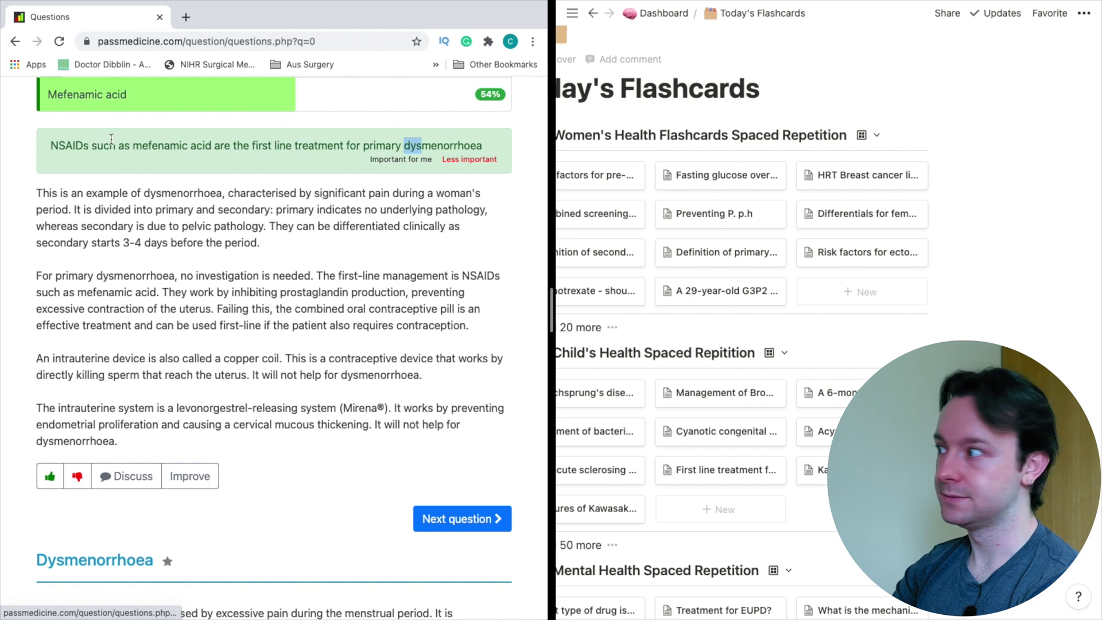
{"action": "scroll", "coordinate": [86, 167], "scroll_direction": "up", "scroll_amount": 3}
{"action": "left_click", "coordinate": [63, 194]}
{"action": "double_click", "coordinate": [63, 198]}
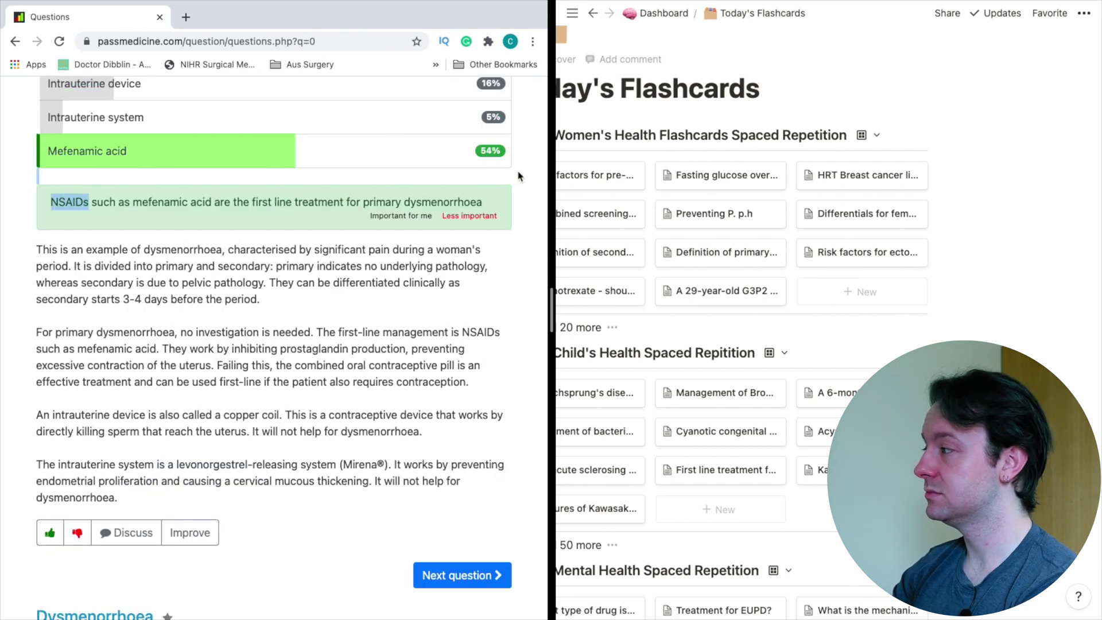
{"action": "left_click", "coordinate": [482, 201], "text": "shift"}
{"action": "key", "text": "super+c"}
{"action": "scroll", "coordinate": [51, 365], "scroll_direction": "up", "scroll_amount": 6}
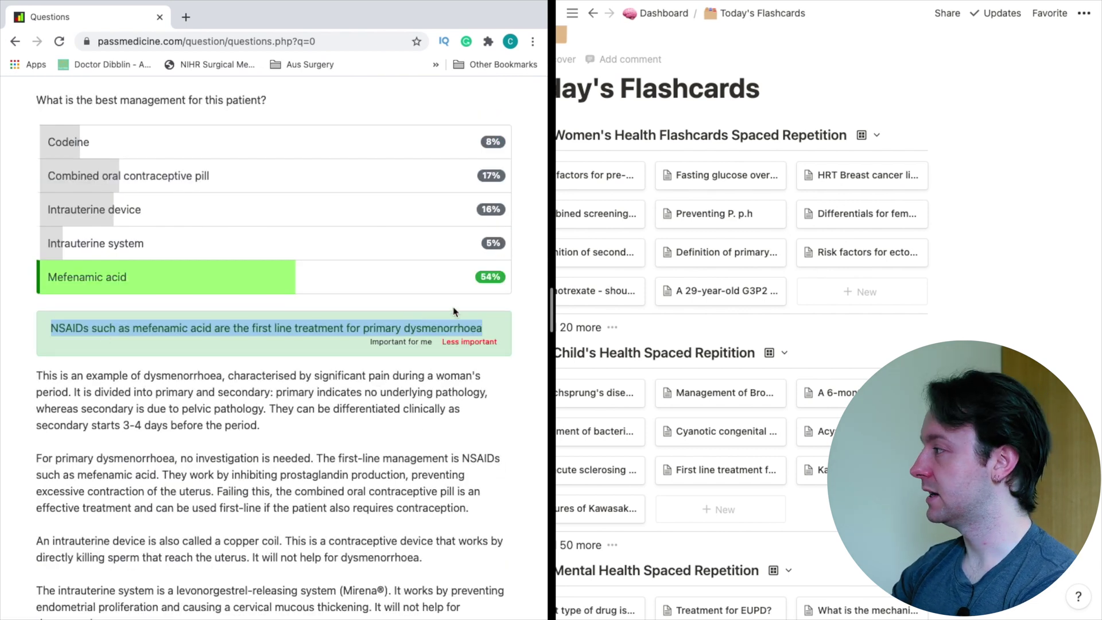
{"action": "scroll", "coordinate": [729, 267], "scroll_direction": "left", "scroll_amount": 3}
{"action": "scroll", "coordinate": [745, 253], "scroll_direction": "up", "scroll_amount": 1}
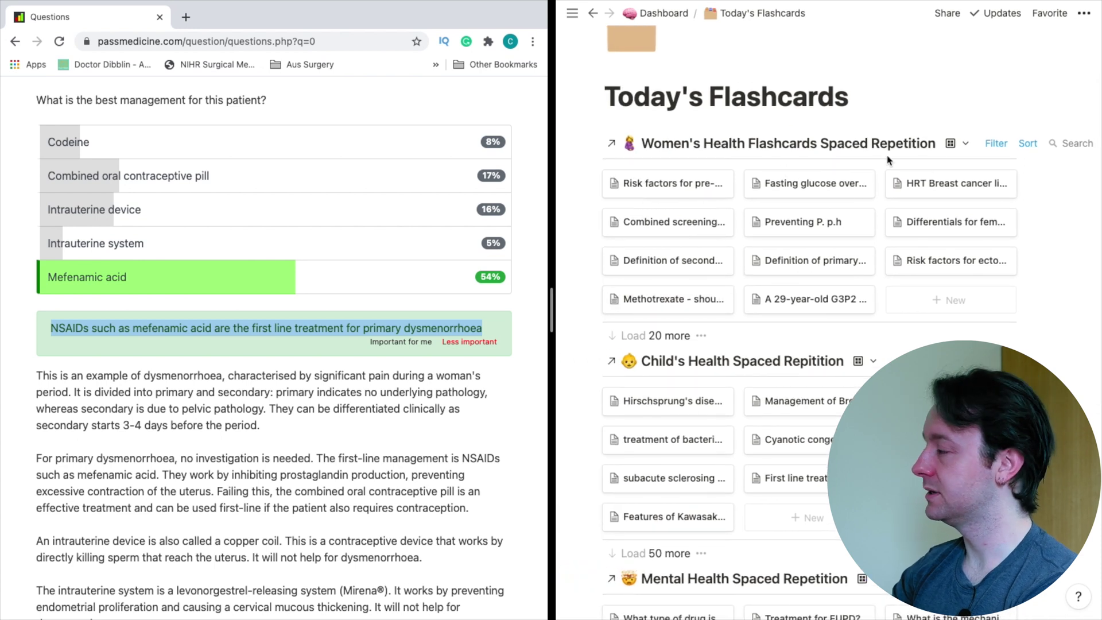
{"action": "scroll", "coordinate": [946, 160], "scroll_direction": "right", "scroll_amount": 1}
{"action": "scroll", "coordinate": [947, 160], "scroll_direction": "right", "scroll_amount": 2}
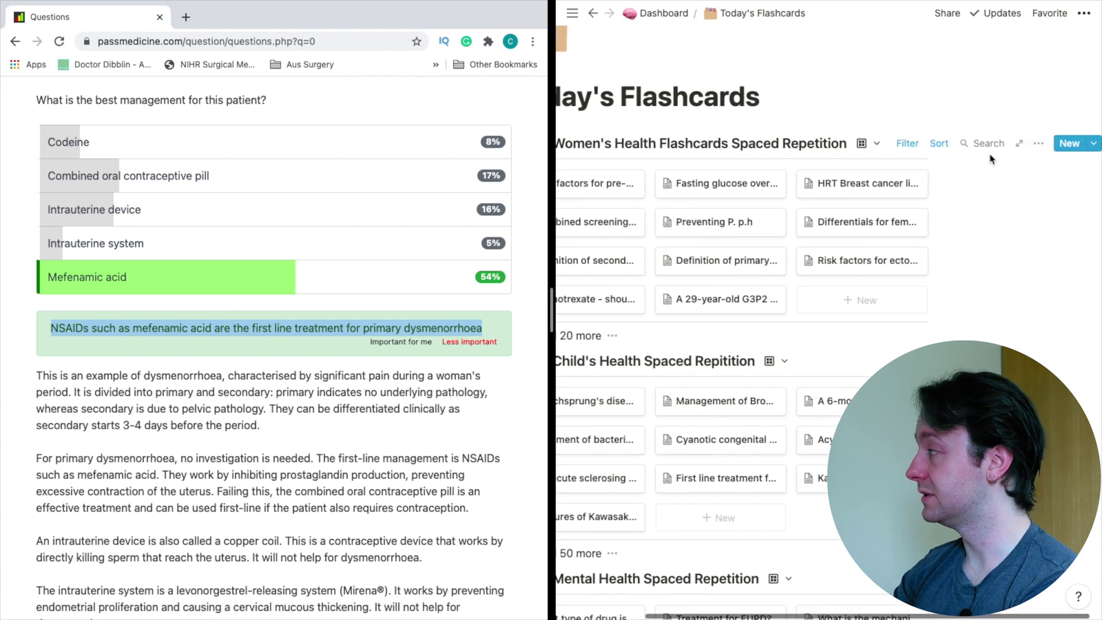
Add a Women's Health card on primary dysmenorrhoea first-line treatment, pasting the NSAIDs sentence as its hidden answer
{"action": "left_click", "coordinate": [1065, 143]}
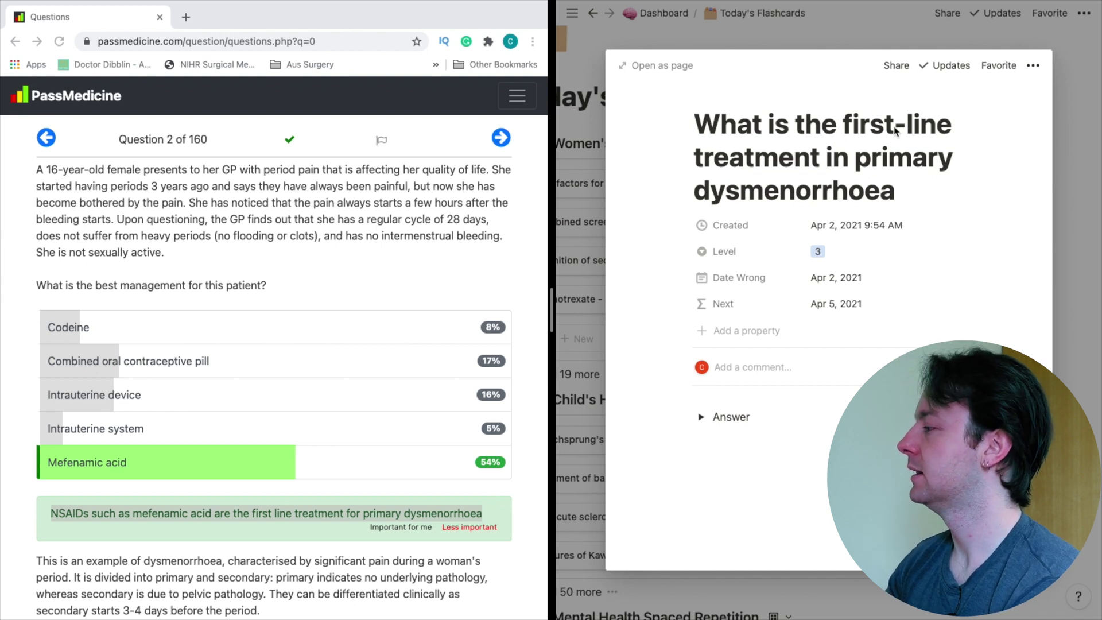
{"action": "left_click", "coordinate": [701, 418]}
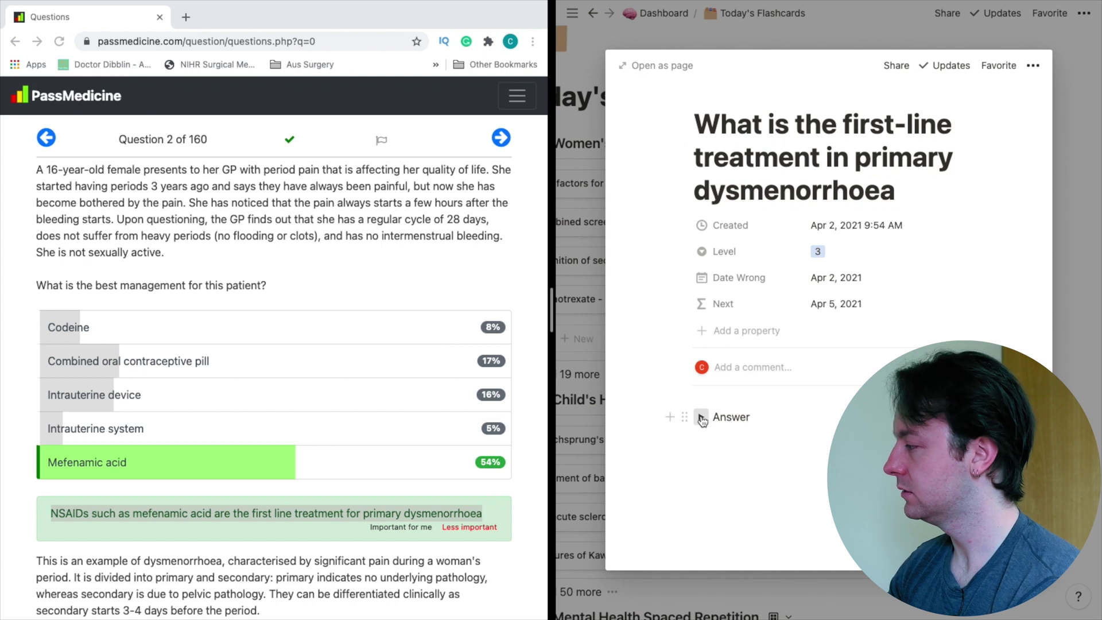
{"action": "key", "text": "super+v"}
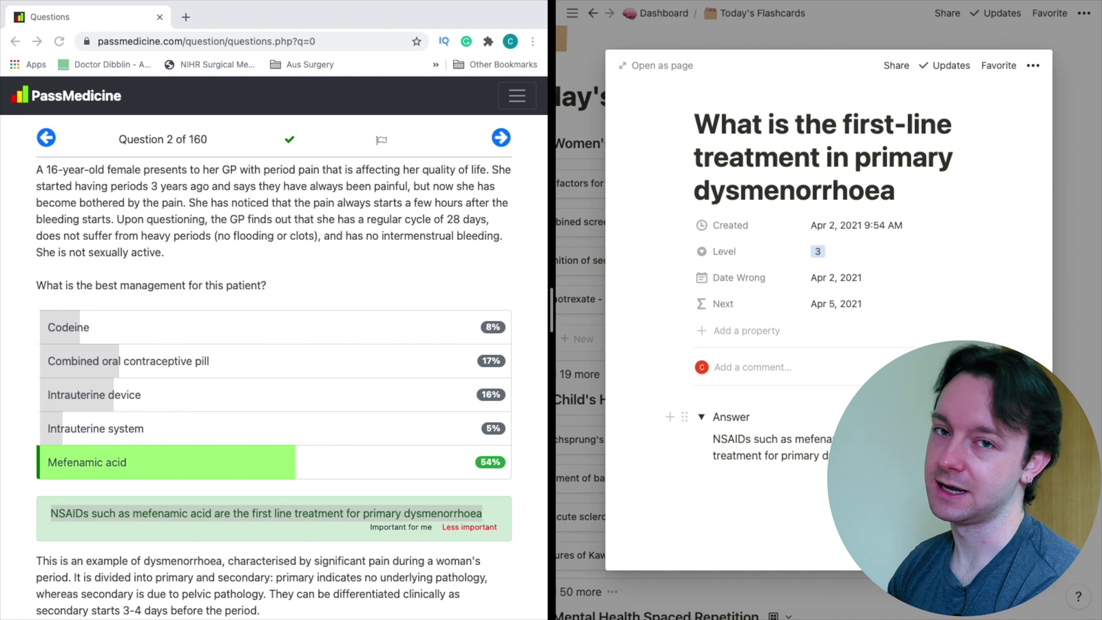
{"action": "left_click", "coordinate": [701, 417]}
{"action": "scroll", "coordinate": [450, 277], "scroll_direction": "down", "scroll_amount": 2}
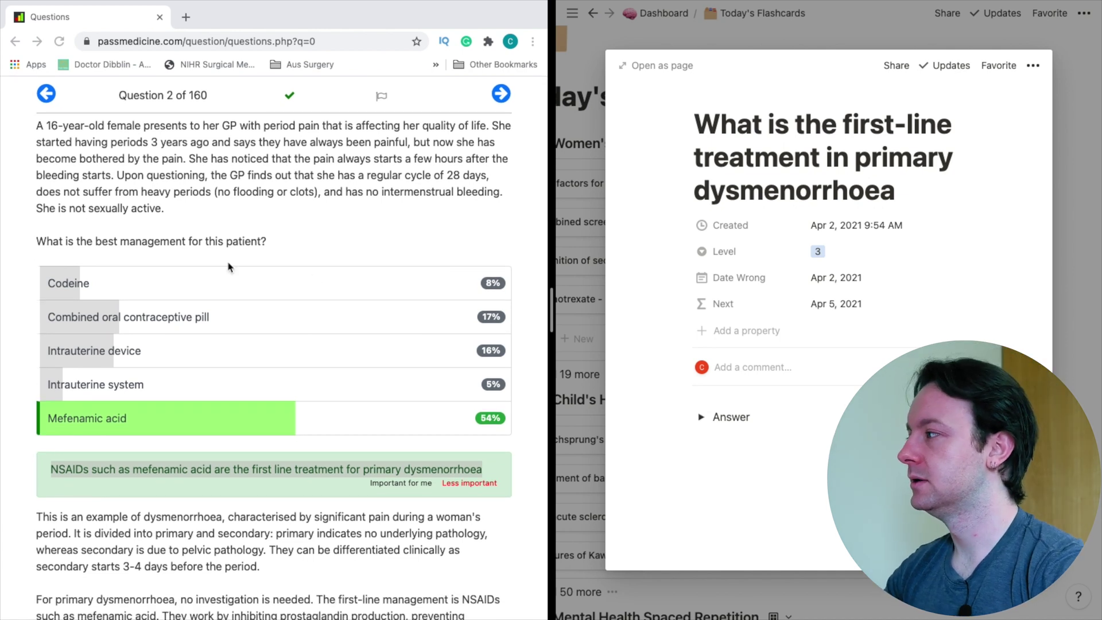
{"action": "scroll", "coordinate": [72, 404], "scroll_direction": "down", "scroll_amount": 1}
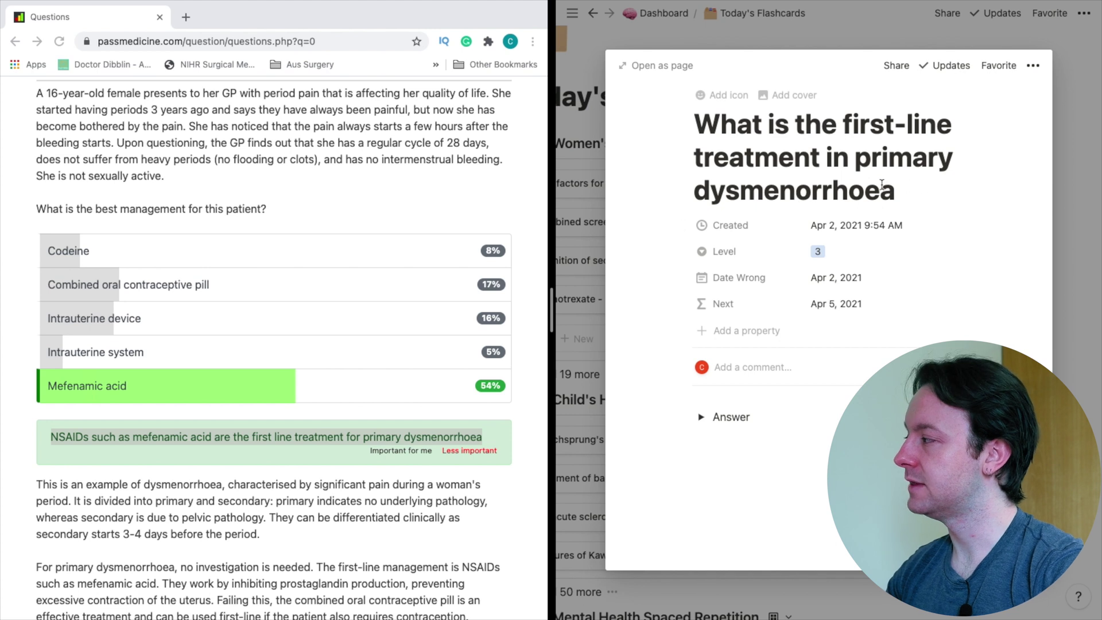
{"action": "scroll", "coordinate": [92, 187], "scroll_direction": "down", "scroll_amount": 1}
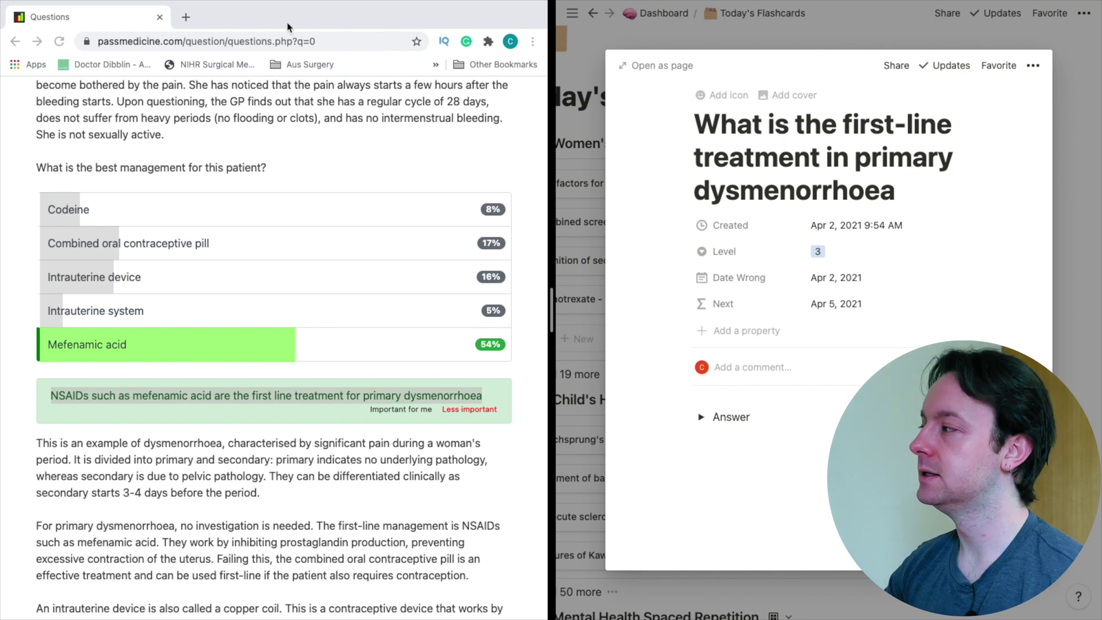
{"action": "scroll", "coordinate": [159, 160], "scroll_direction": "up", "scroll_amount": 3}
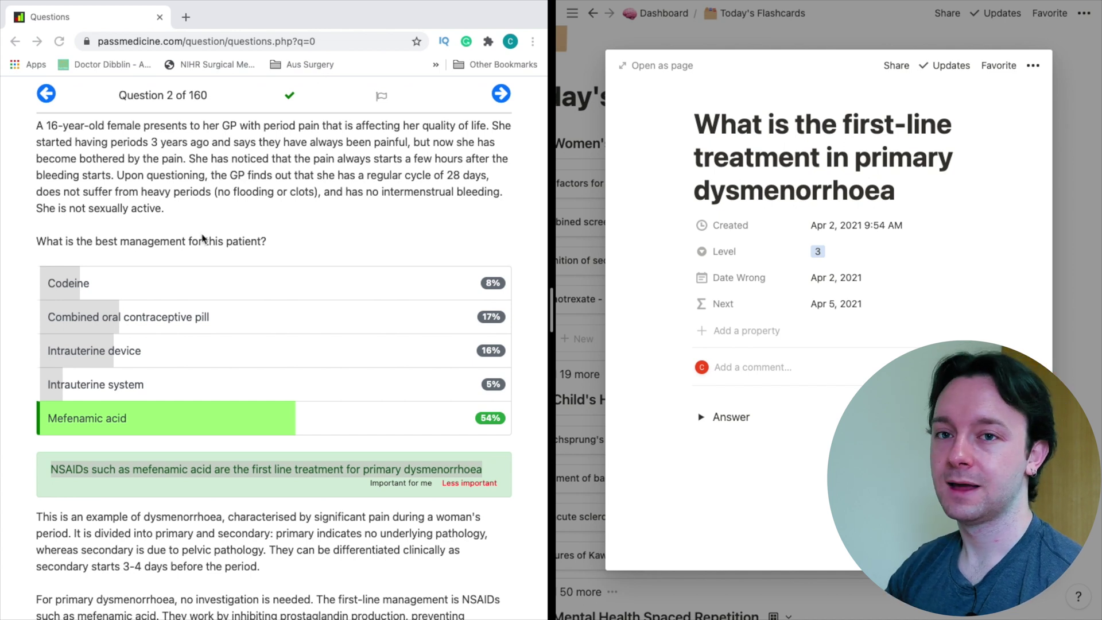
{"action": "scroll", "coordinate": [203, 235], "scroll_direction": "down", "scroll_amount": 5}
{"action": "scroll", "coordinate": [204, 235], "scroll_direction": "up", "scroll_amount": 1}
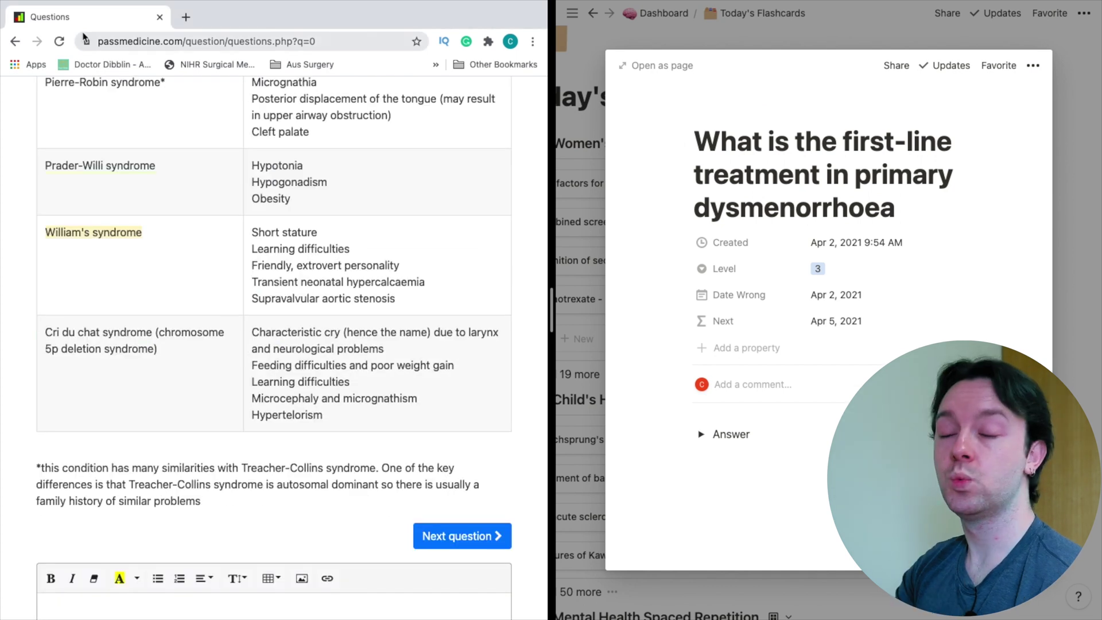
{"action": "mouse_move", "coordinate": [52, 3]}
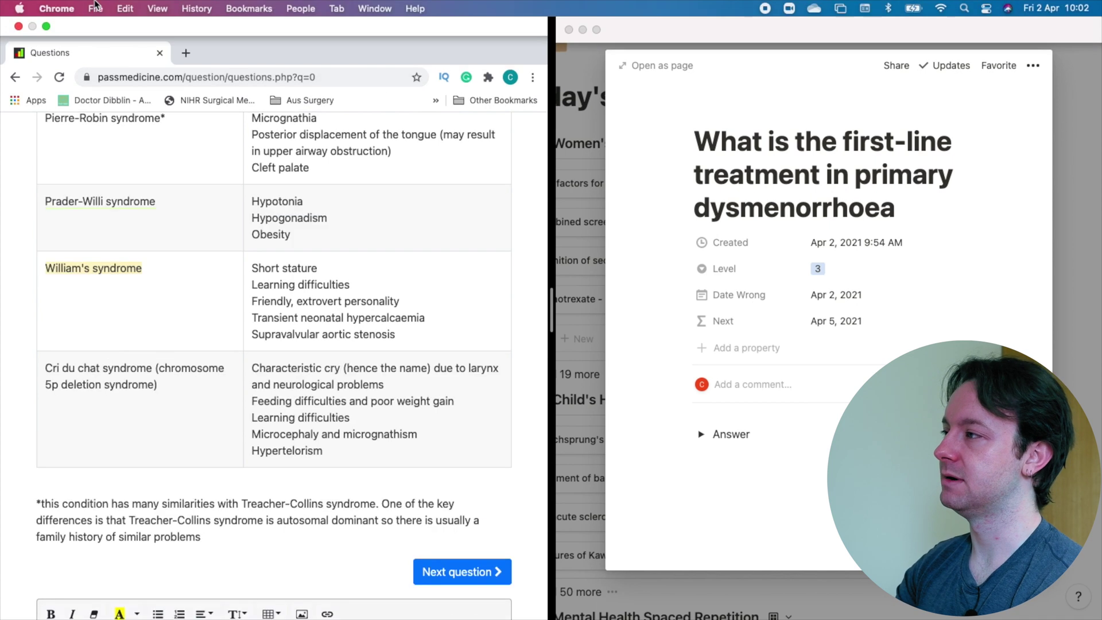
Leave split view, close the flashcard and go back to the Dashboard
{"action": "left_click", "coordinate": [20, 30]}
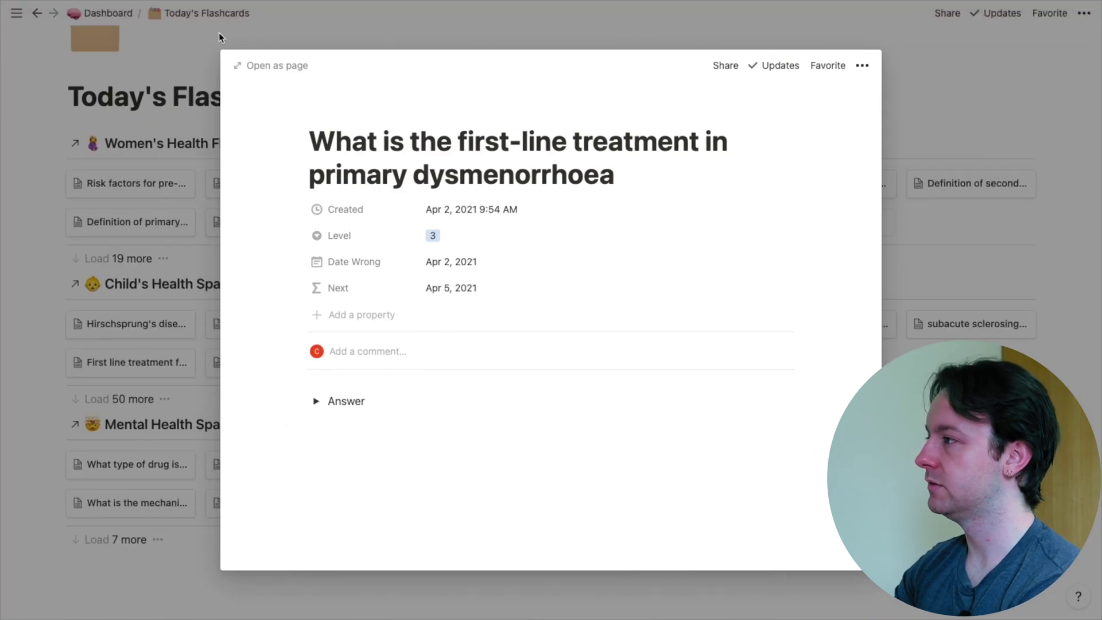
{"action": "left_click", "coordinate": [219, 38]}
{"action": "scroll", "coordinate": [116, 86], "scroll_direction": "up", "scroll_amount": 3}
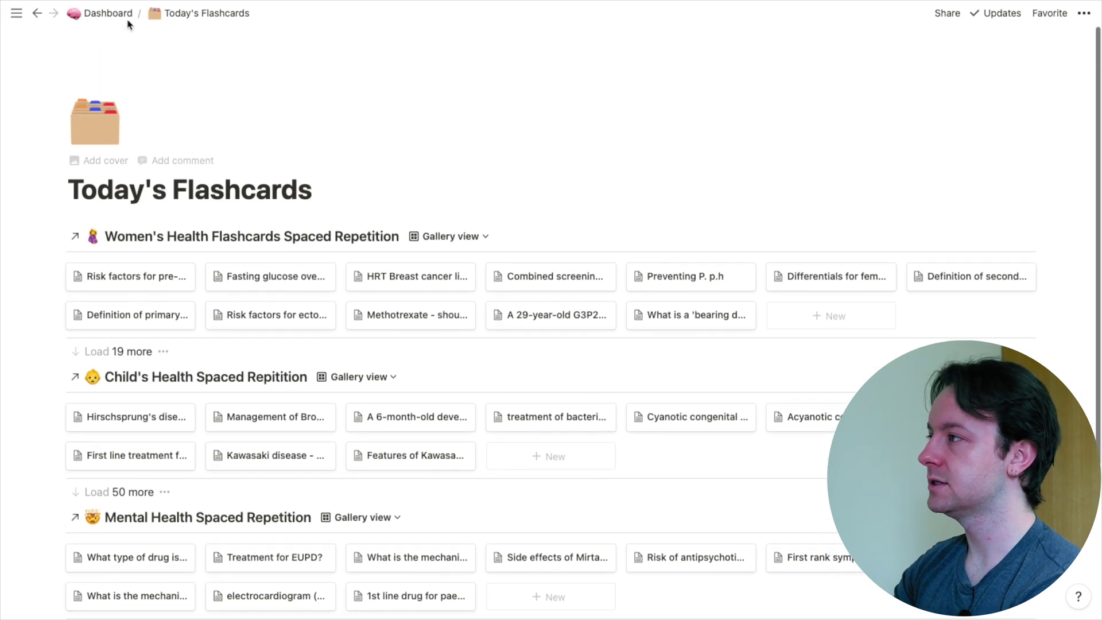
{"action": "left_click", "coordinate": [129, 15]}
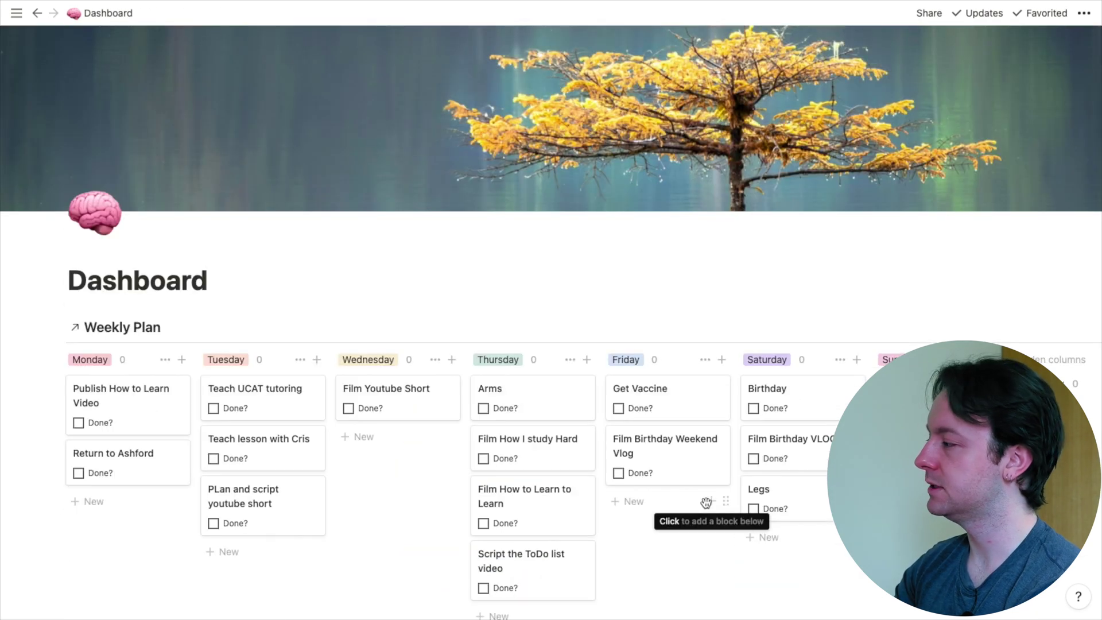
Open the EMCC page and expand its EMCC NOTES section
{"action": "scroll", "coordinate": [905, 286], "scroll_direction": "down", "scroll_amount": 10}
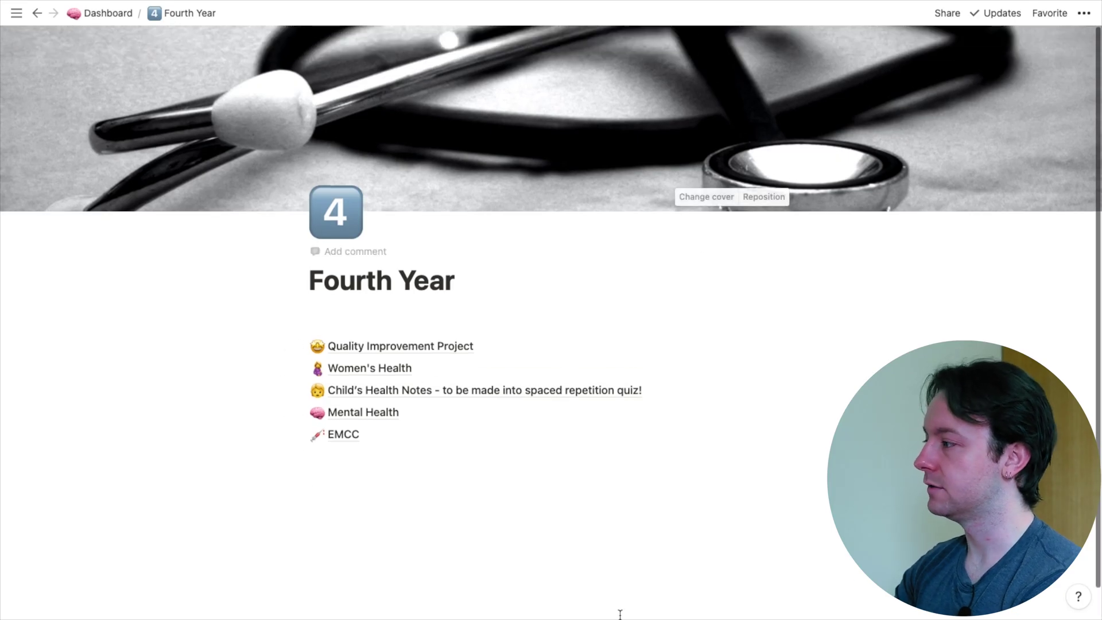
{"action": "scroll", "coordinate": [597, 300], "scroll_direction": "down", "scroll_amount": 1}
{"action": "left_click", "coordinate": [342, 400]}
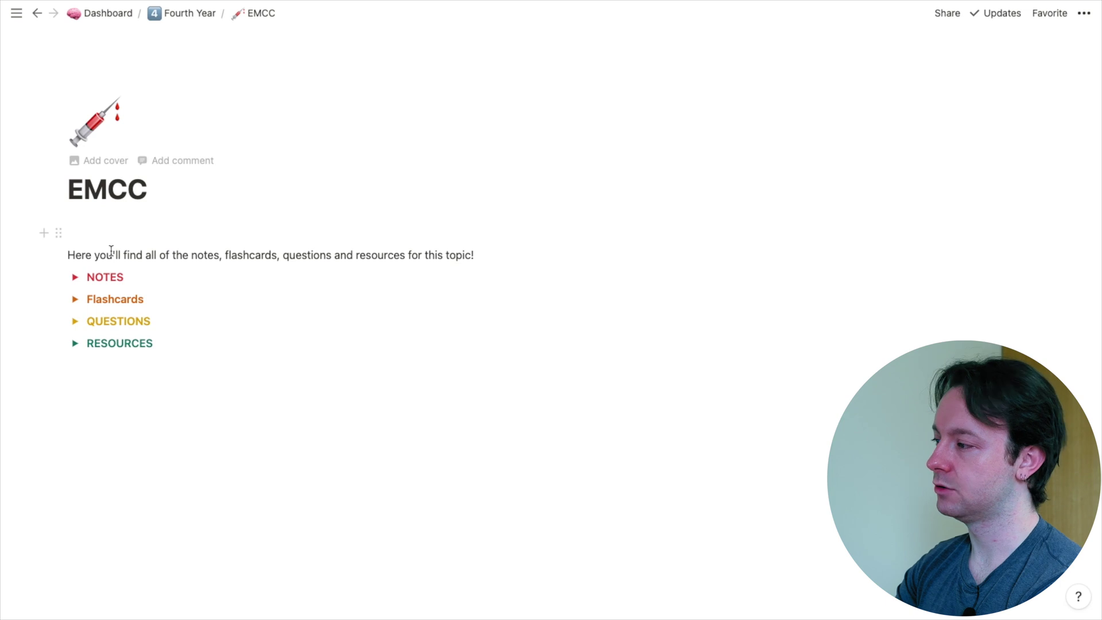
{"action": "left_click", "coordinate": [74, 276]}
Scroll the ECG notes to the QRS complex, T waves and P-R interval bullets
{"action": "scroll", "coordinate": [443, 284], "scroll_direction": "down", "scroll_amount": 2}
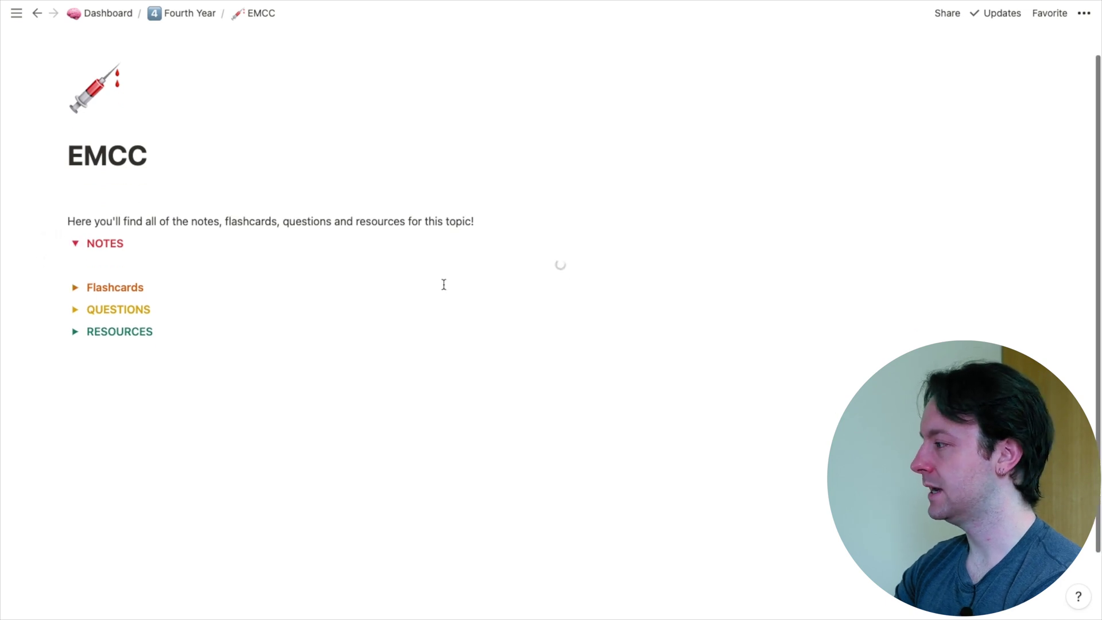
{"action": "scroll", "coordinate": [443, 284], "scroll_direction": "down", "scroll_amount": 2}
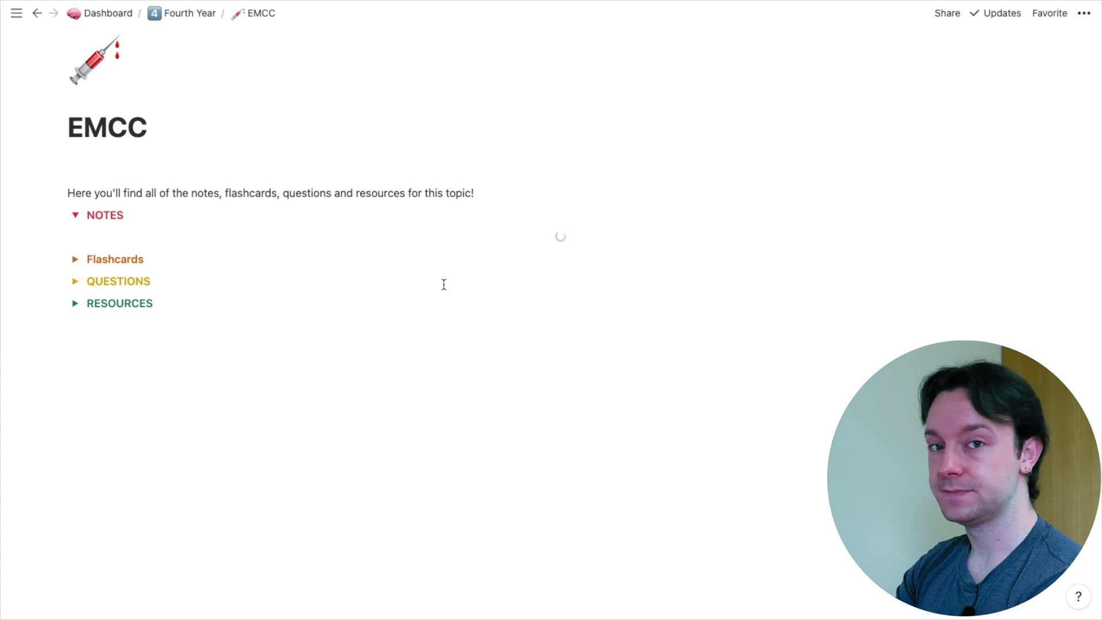
{"action": "scroll", "coordinate": [444, 284], "scroll_direction": "down", "scroll_amount": 5}
{"action": "scroll", "coordinate": [443, 284], "scroll_direction": "down", "scroll_amount": 4}
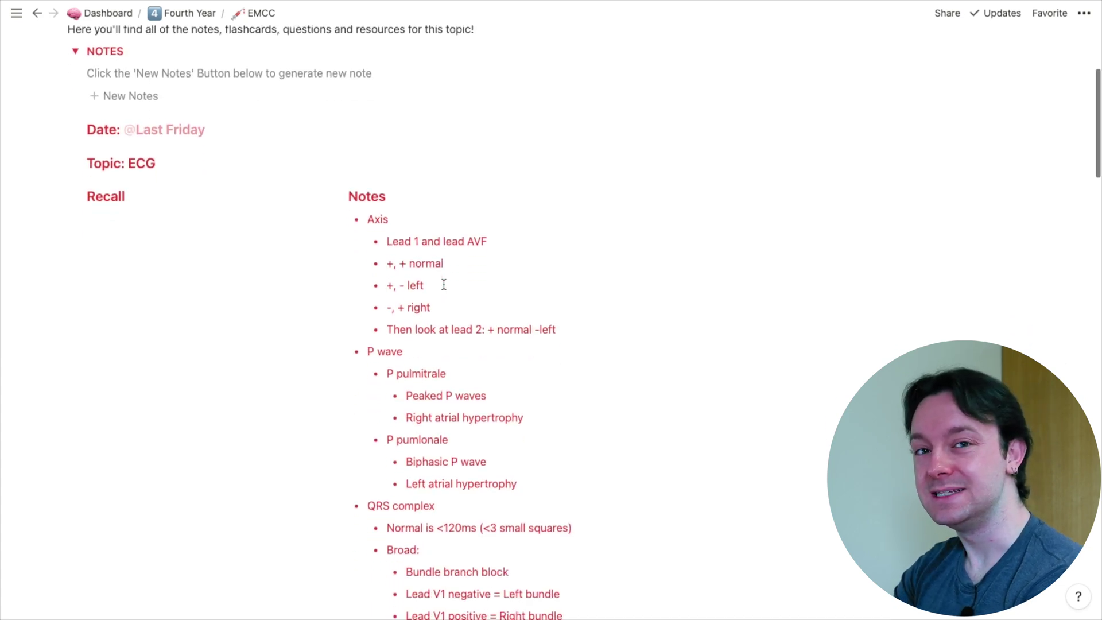
{"action": "scroll", "coordinate": [444, 284], "scroll_direction": "down", "scroll_amount": 2}
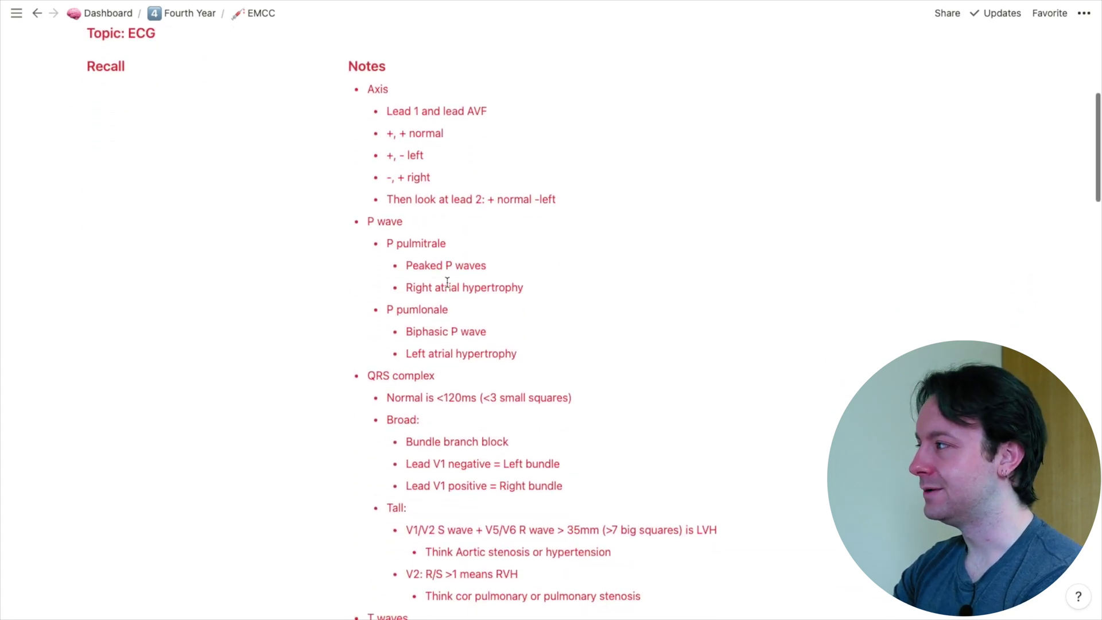
{"action": "scroll", "coordinate": [628, 197], "scroll_direction": "down", "scroll_amount": 4}
{"action": "scroll", "coordinate": [628, 196], "scroll_direction": "up", "scroll_amount": 2}
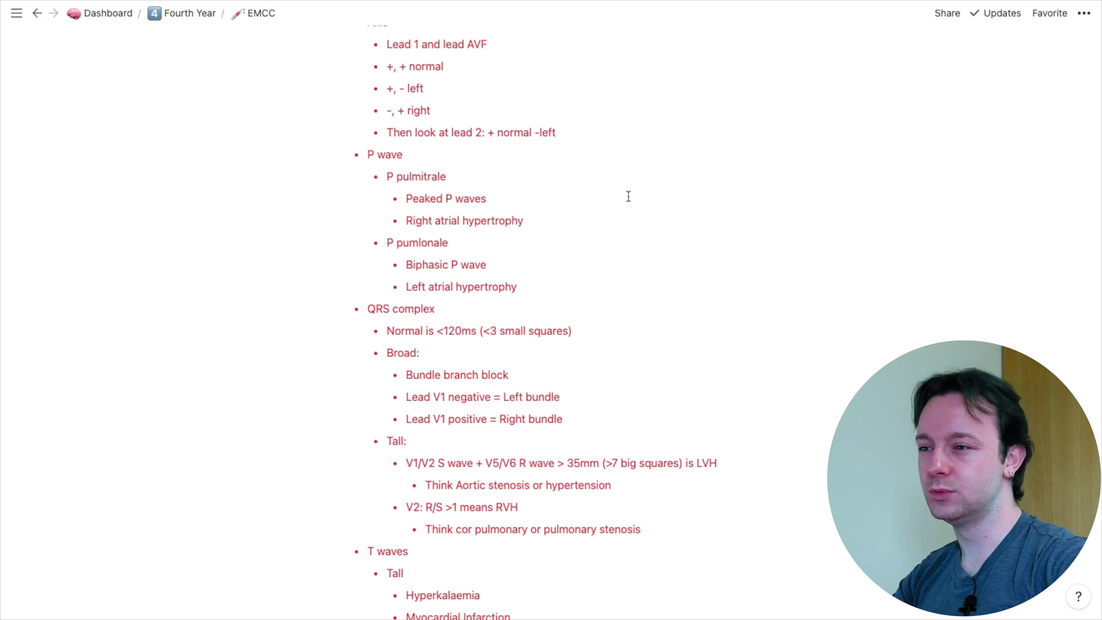
{"action": "scroll", "coordinate": [628, 196], "scroll_direction": "up", "scroll_amount": 1}
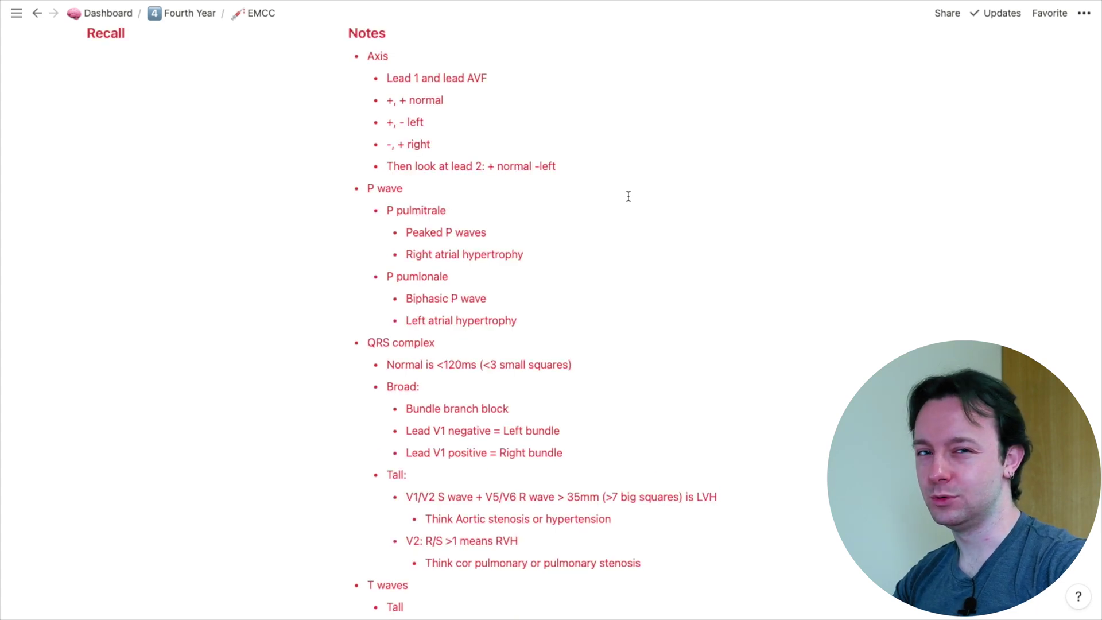
{"action": "scroll", "coordinate": [628, 196], "scroll_direction": "down", "scroll_amount": 20}
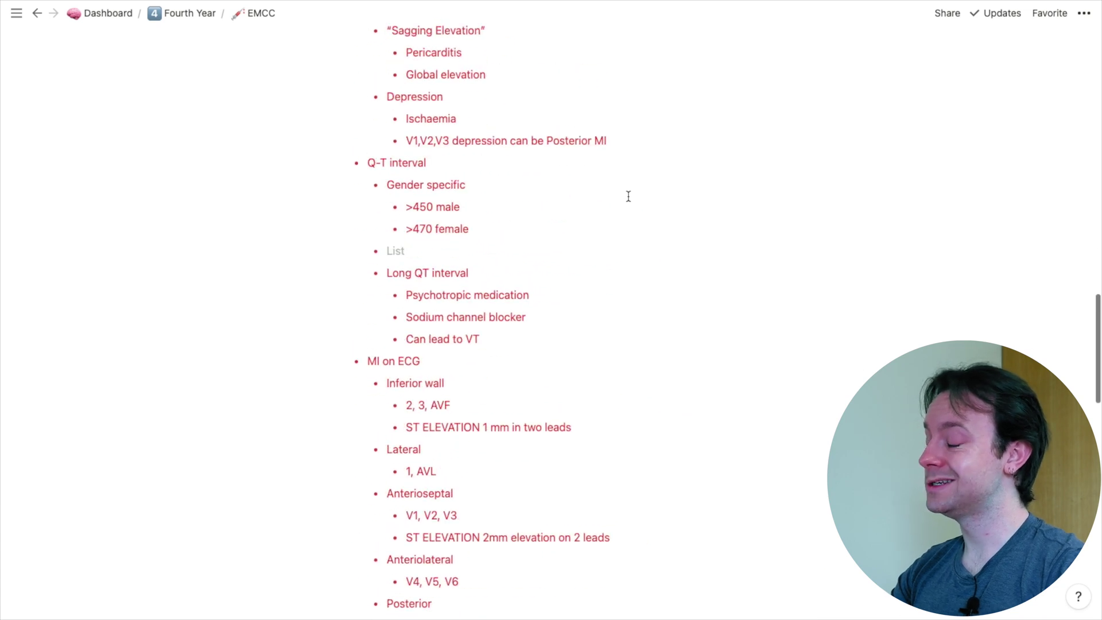
{"action": "scroll", "coordinate": [628, 196], "scroll_direction": "down", "scroll_amount": 10}
{"action": "scroll", "coordinate": [629, 196], "scroll_direction": "up", "scroll_amount": 15}
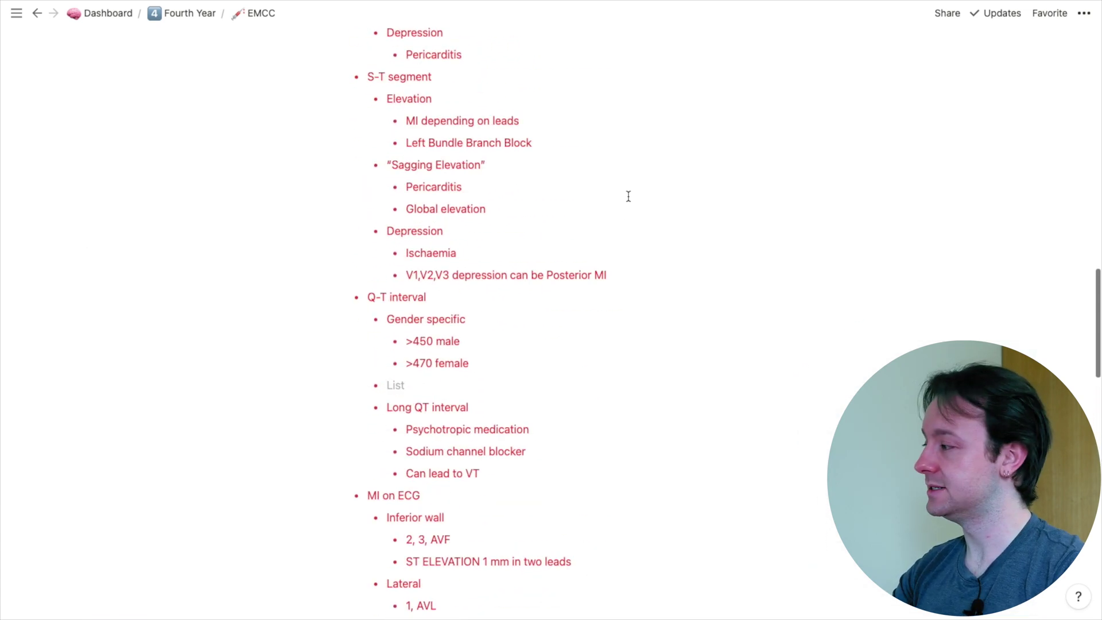
{"action": "scroll", "coordinate": [628, 196], "scroll_direction": "up", "scroll_amount": 20}
{"action": "scroll", "coordinate": [628, 197], "scroll_direction": "down", "scroll_amount": 20}
{"action": "scroll", "coordinate": [628, 197], "scroll_direction": "up", "scroll_amount": 8}
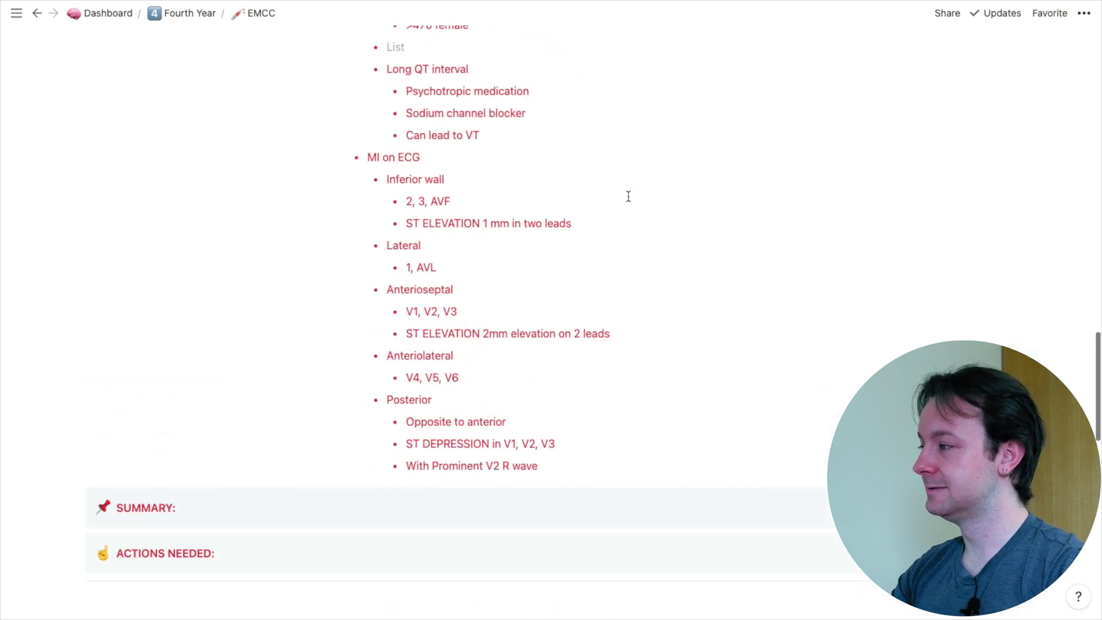
{"action": "scroll", "coordinate": [628, 197], "scroll_direction": "up", "scroll_amount": 4}
{"action": "scroll", "coordinate": [628, 196], "scroll_direction": "down", "scroll_amount": 2}
{"action": "scroll", "coordinate": [628, 196], "scroll_direction": "up", "scroll_amount": 5}
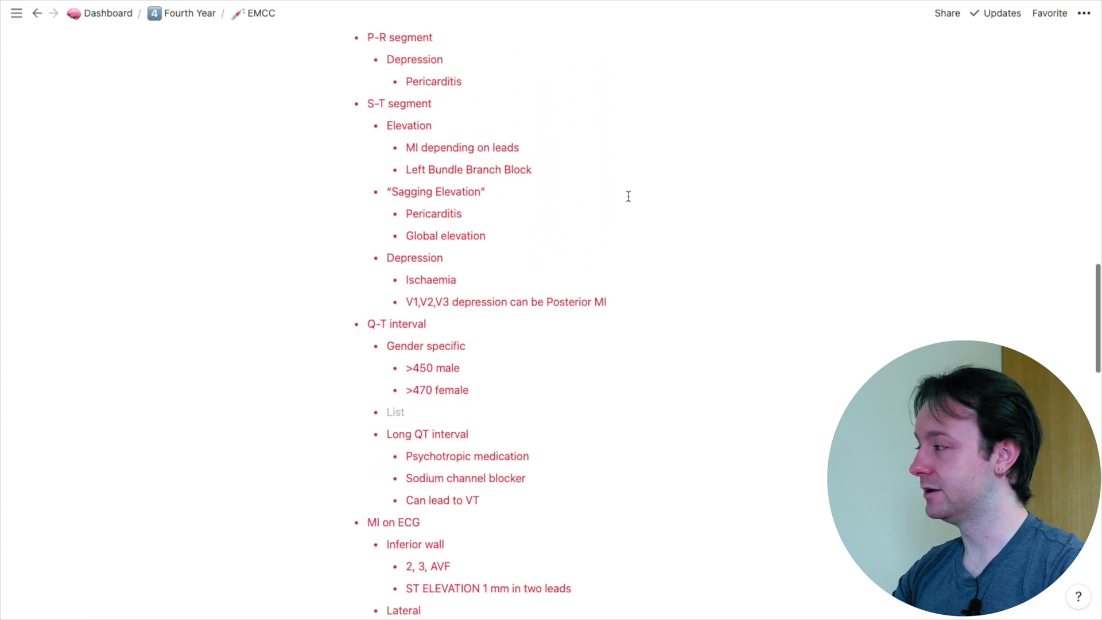
{"action": "scroll", "coordinate": [628, 197], "scroll_direction": "up", "scroll_amount": 8}
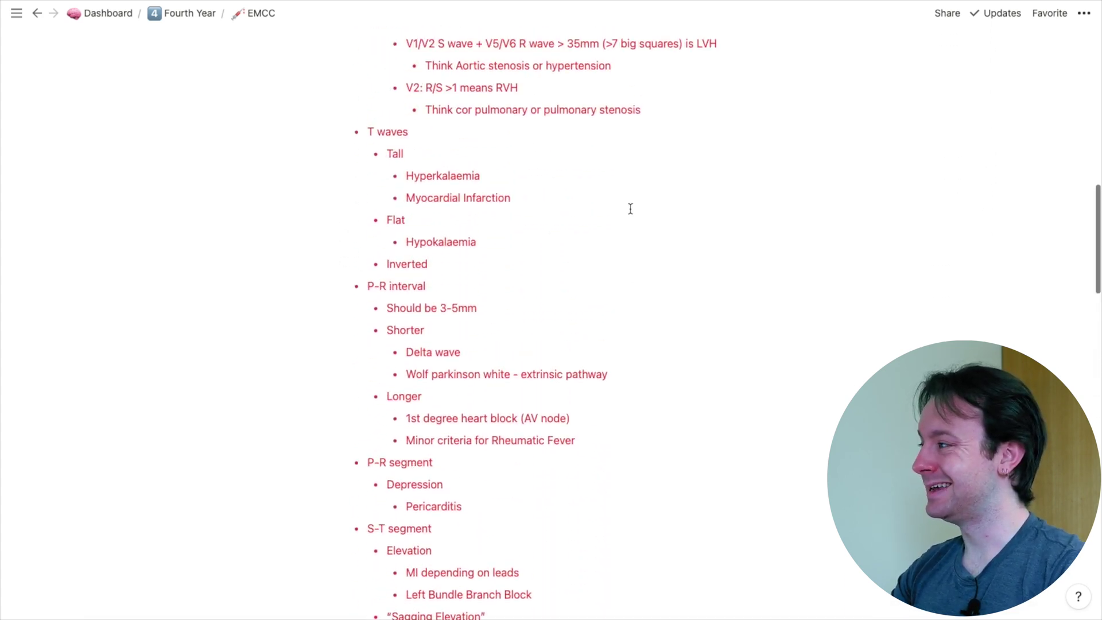
{"action": "scroll", "coordinate": [629, 209], "scroll_direction": "up", "scroll_amount": 8}
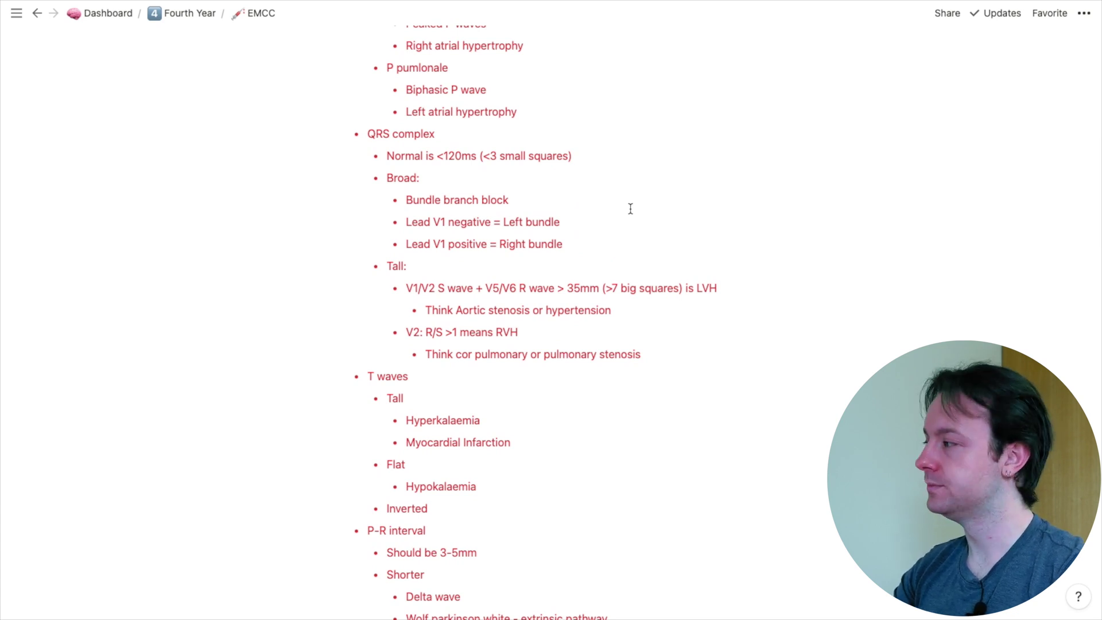
{"action": "scroll", "coordinate": [630, 208], "scroll_direction": "up", "scroll_amount": 3}
{"action": "scroll", "coordinate": [496, 152], "scroll_direction": "down", "scroll_amount": 3}
Copy the QRS complex bullets from the notes and collapse the NOTES section
{"action": "left_click_drag", "start_coordinate": [369, 159], "coordinate": [593, 379]}
{"action": "scroll", "coordinate": [593, 378], "scroll_direction": "up", "scroll_amount": 10}
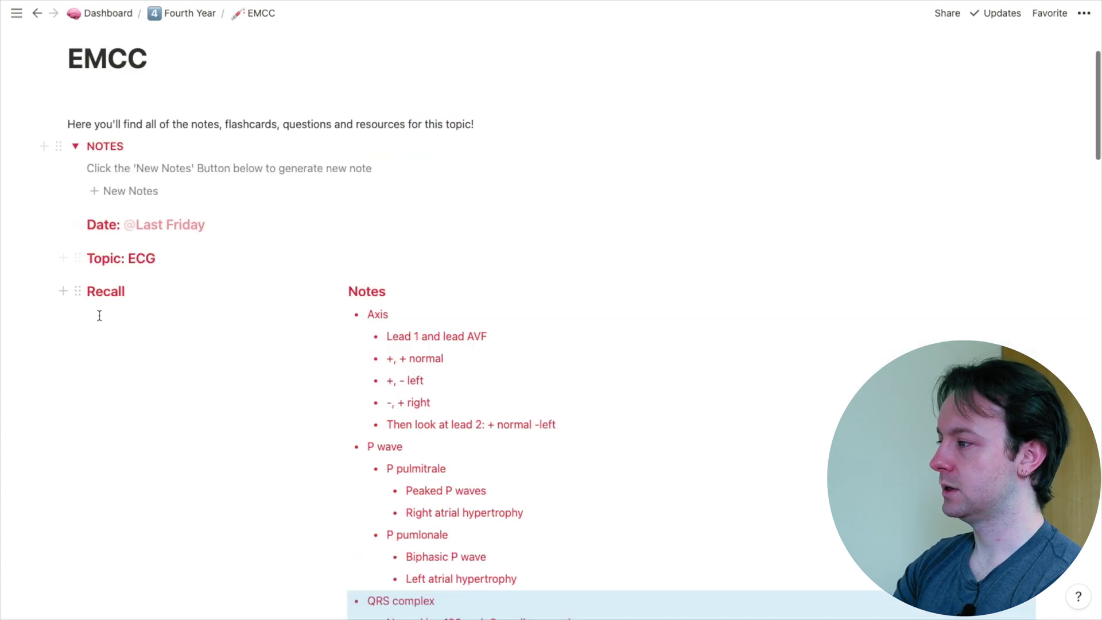
{"action": "left_click", "coordinate": [73, 138]}
{"action": "left_click", "coordinate": [75, 145]}
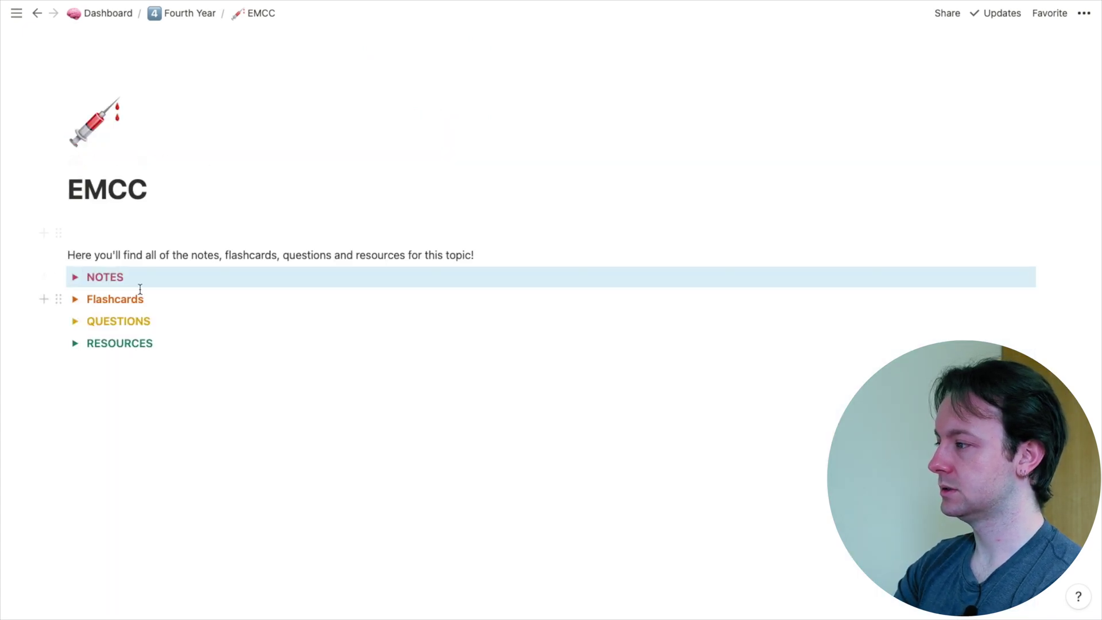
Expand the Flashcards section and put the cursor at the front of the gallery title
{"action": "left_click", "coordinate": [75, 299]}
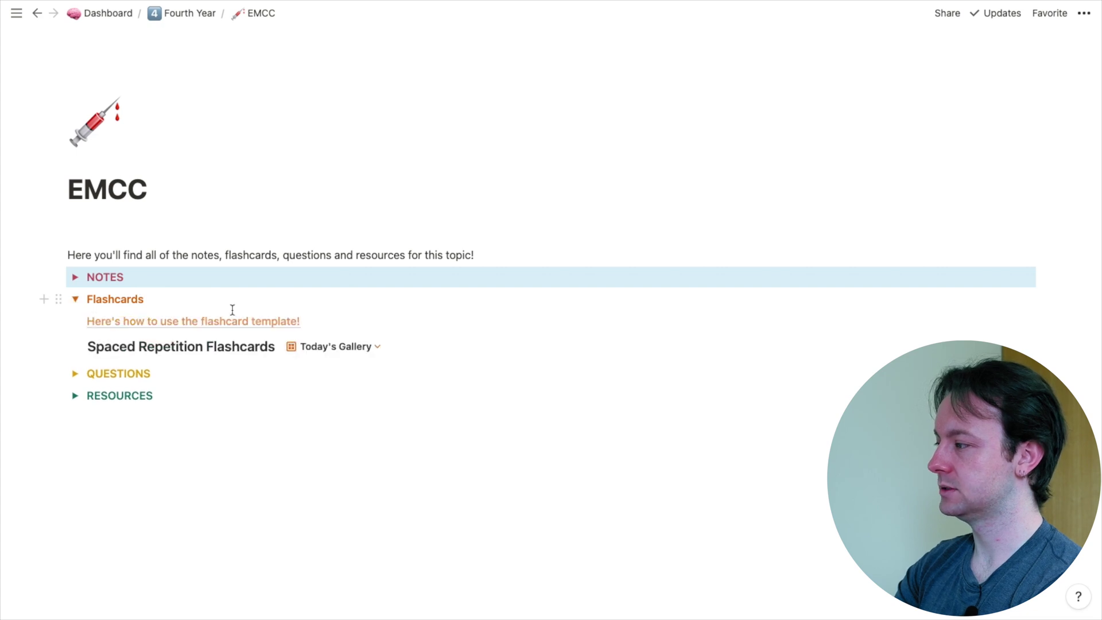
{"action": "scroll", "coordinate": [354, 182], "scroll_direction": "down", "scroll_amount": 1}
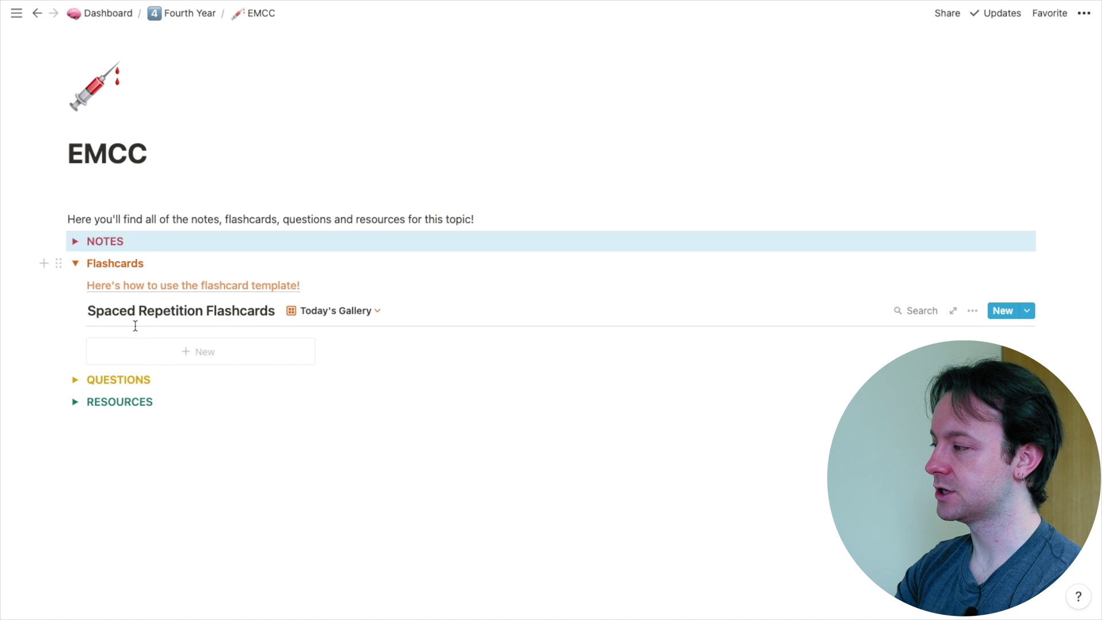
{"action": "double_click", "coordinate": [121, 311]}
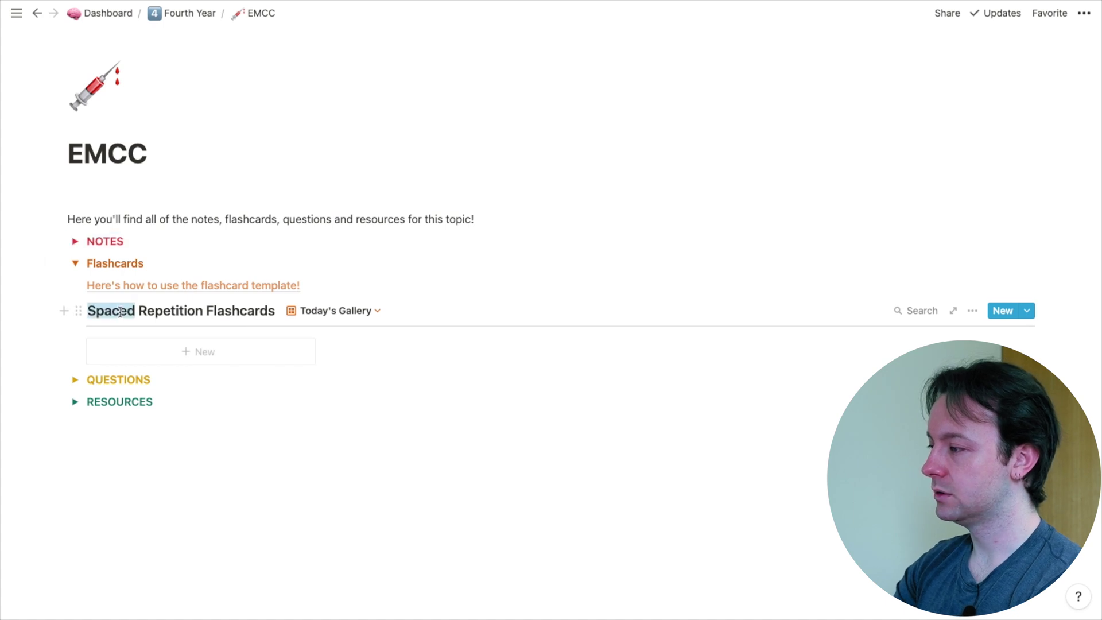
{"action": "key", "text": "Escape"}
{"action": "left_click", "coordinate": [89, 311]}
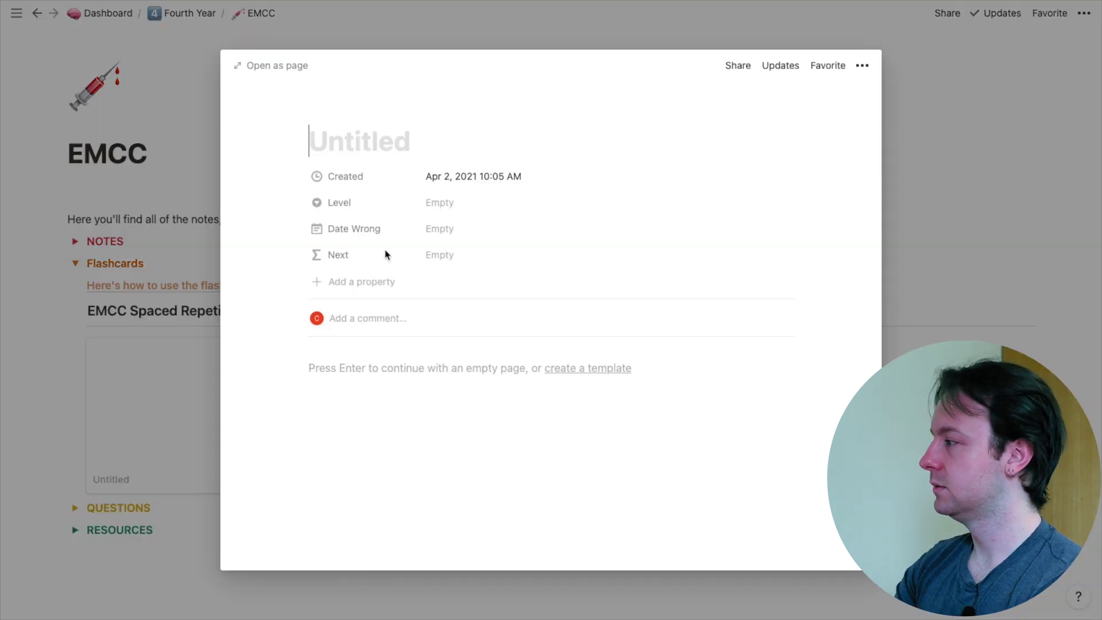
Title the card with the QRS pathologies question and paste the QRS notes into an 'Answer' toggle
{"action": "type", "text": "What are the pathologies that can be diagnosed from the QRS complex of an ECG?"}
{"action": "scroll", "coordinate": [396, 115], "scroll_direction": "up", "scroll_amount": 2}
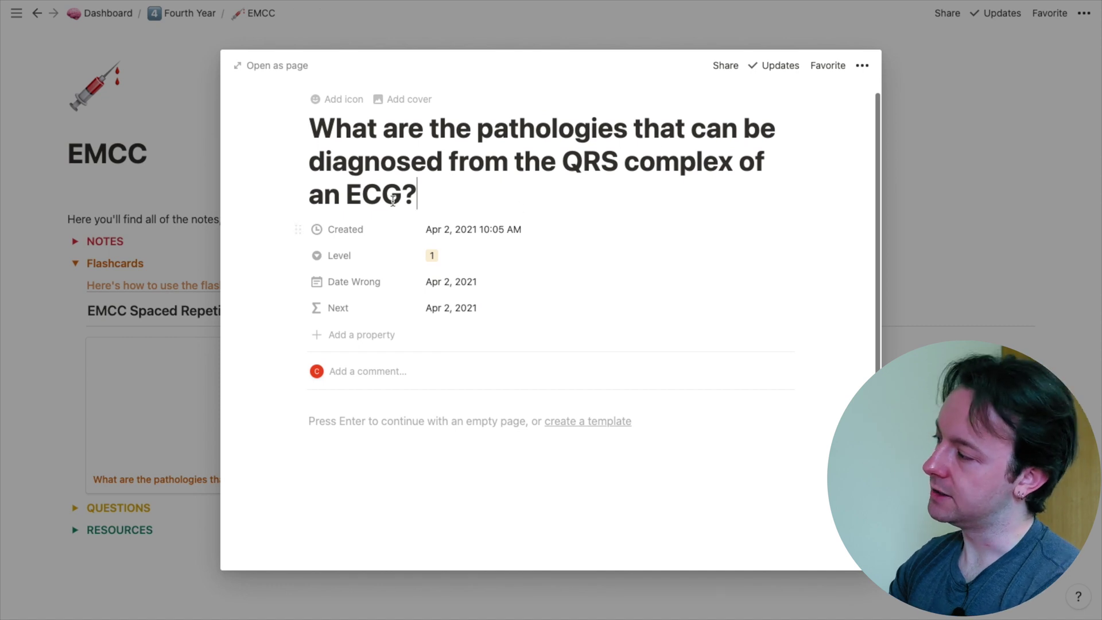
{"action": "left_click", "coordinate": [416, 429]}
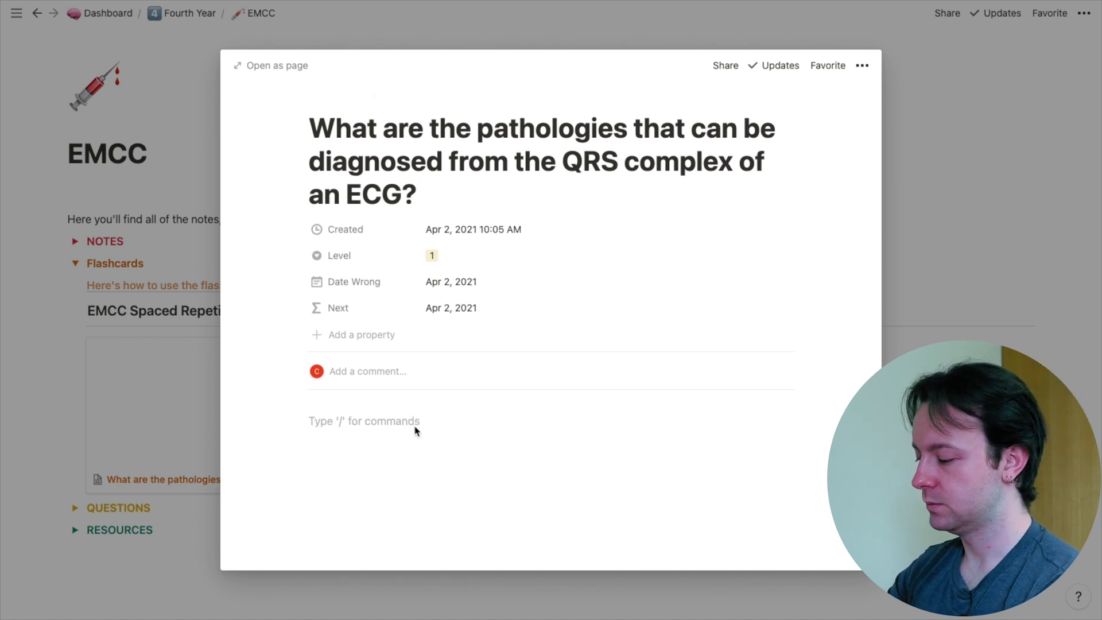
{"action": "type", "text": "/toggle"}
{"action": "key", "text": "Return"}
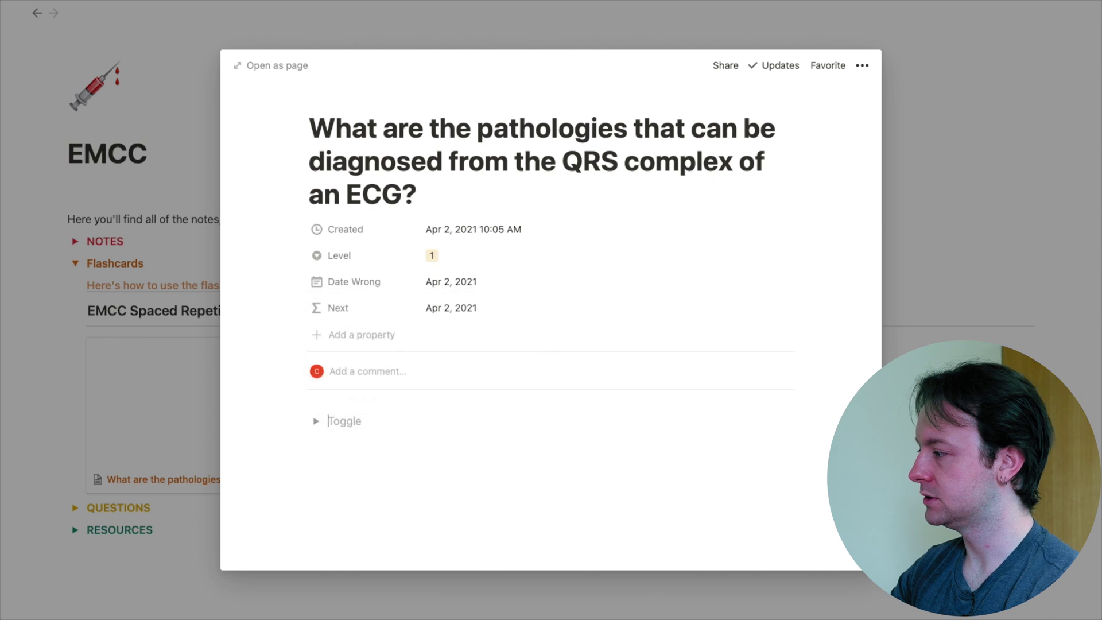
{"action": "type", "text": "Answer"}
{"action": "key", "text": "Return"}
{"action": "type", "text": "QRS complex Normal is <120ms (<3 small squares) Broad: Bundle branch block Lead V1 negative = Left bundle Lead V1 positive = Right bundle Tall: V1/V2 S wave + V5/V6 R wave > 35mm (>7 big squares) is LVH Think Aortic stenosis or hypertension V2: R/S >1 means RVH Think cor pulmonary or pulmonary stenosis"}
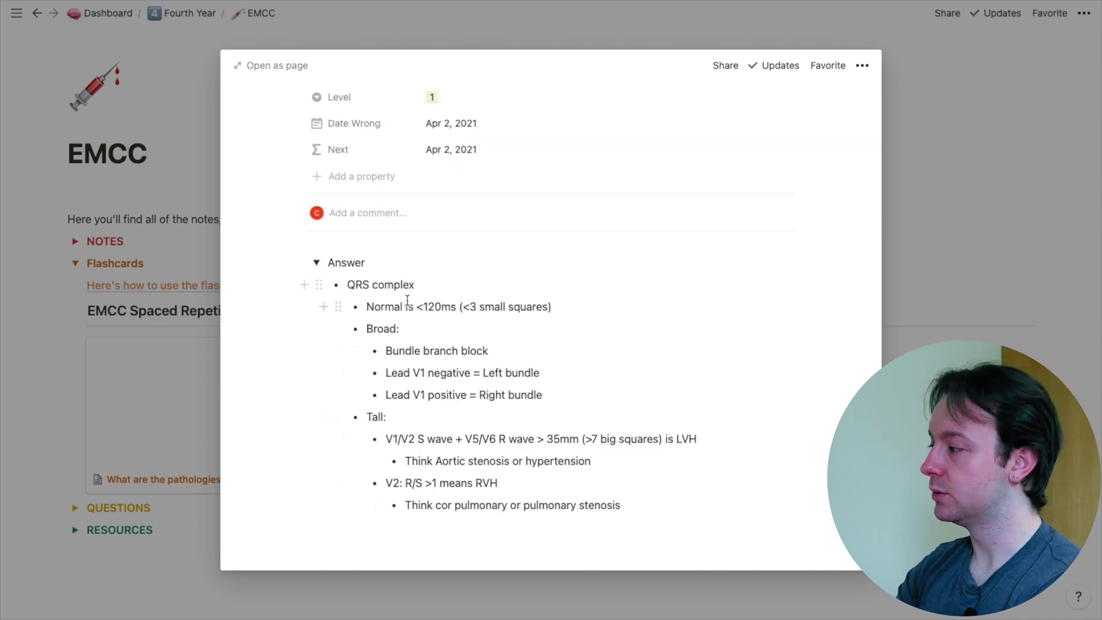
{"action": "left_click_drag", "start_coordinate": [423, 305], "coordinate": [453, 303]}
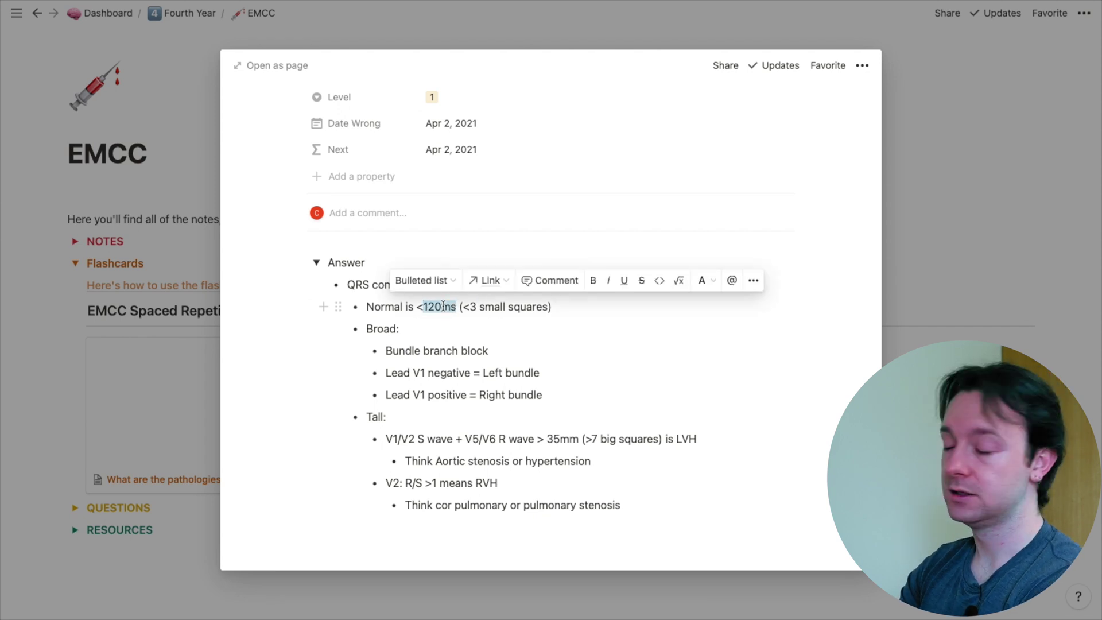
{"action": "key", "text": "End"}
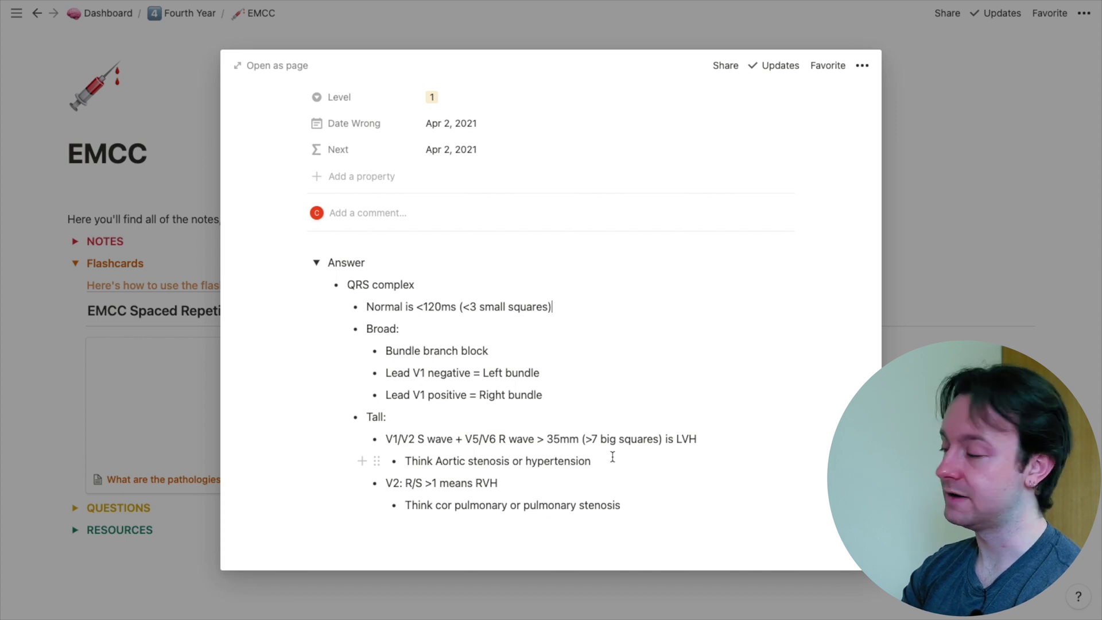
Set the QRS pathologies card's Level to 4, close it, and start another gallery card
{"action": "scroll", "coordinate": [612, 457], "scroll_direction": "up", "scroll_amount": 5}
{"action": "left_click", "coordinate": [453, 268]}
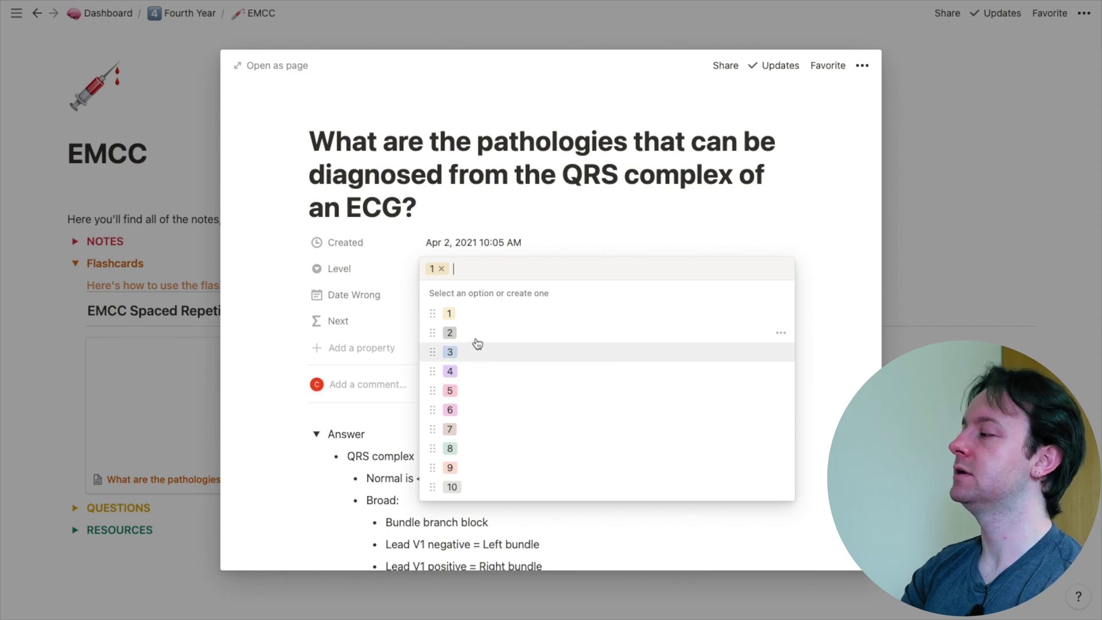
{"action": "left_click", "coordinate": [476, 371]}
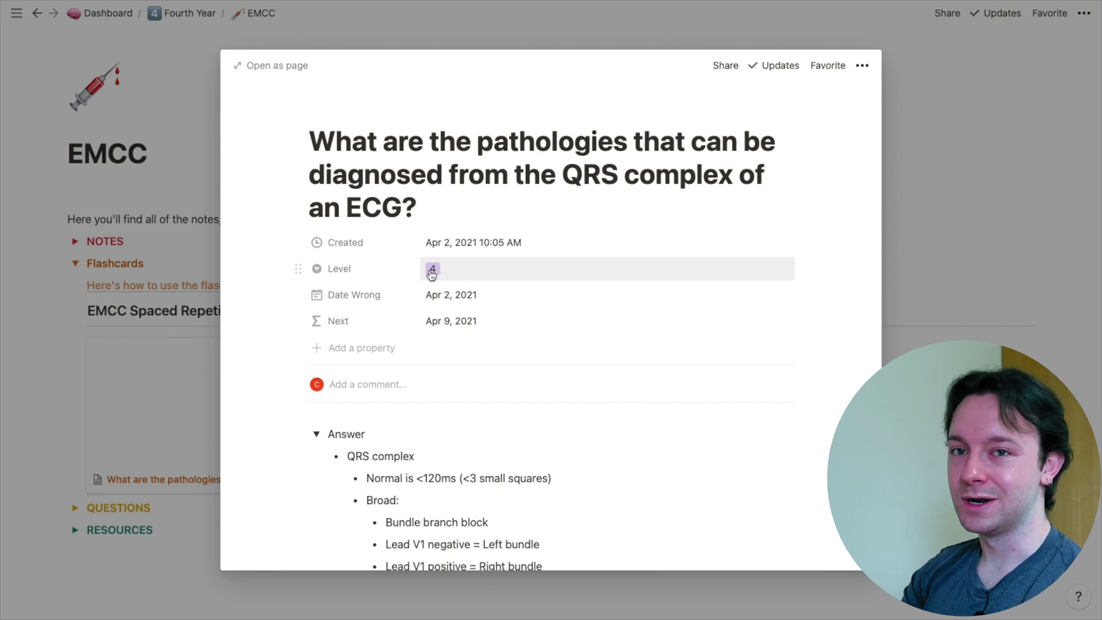
{"action": "scroll", "coordinate": [470, 276], "scroll_direction": "down", "scroll_amount": 3}
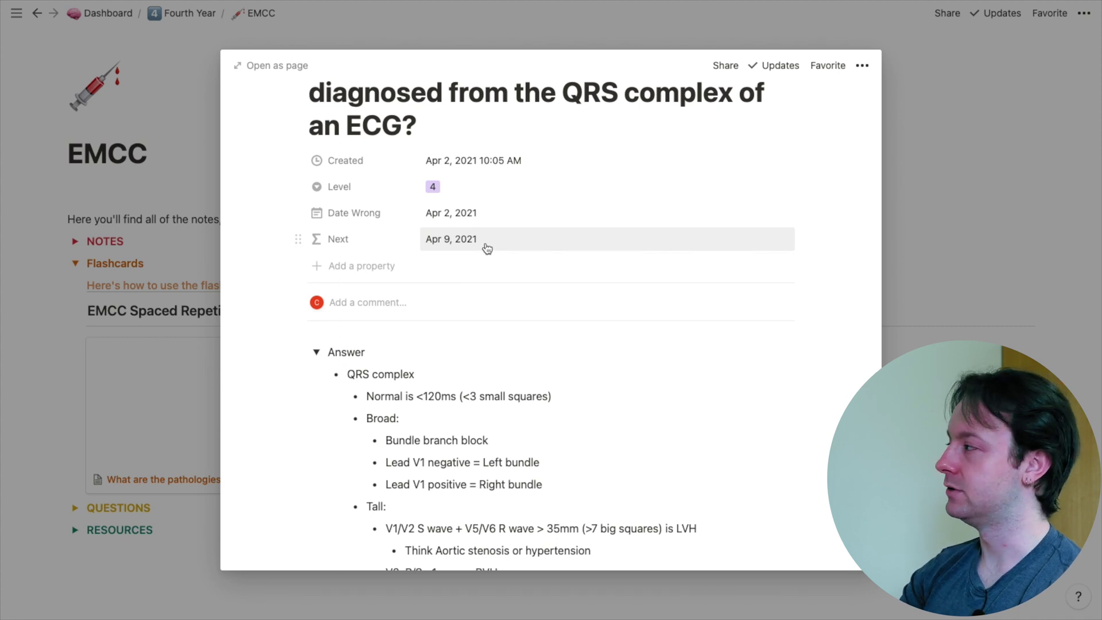
{"action": "scroll", "coordinate": [486, 243], "scroll_direction": "up", "scroll_amount": 3}
{"action": "left_click", "coordinate": [945, 106]}
{"action": "scroll", "coordinate": [344, 258], "scroll_direction": "down", "scroll_amount": 3}
{"action": "left_click", "coordinate": [343, 255]}
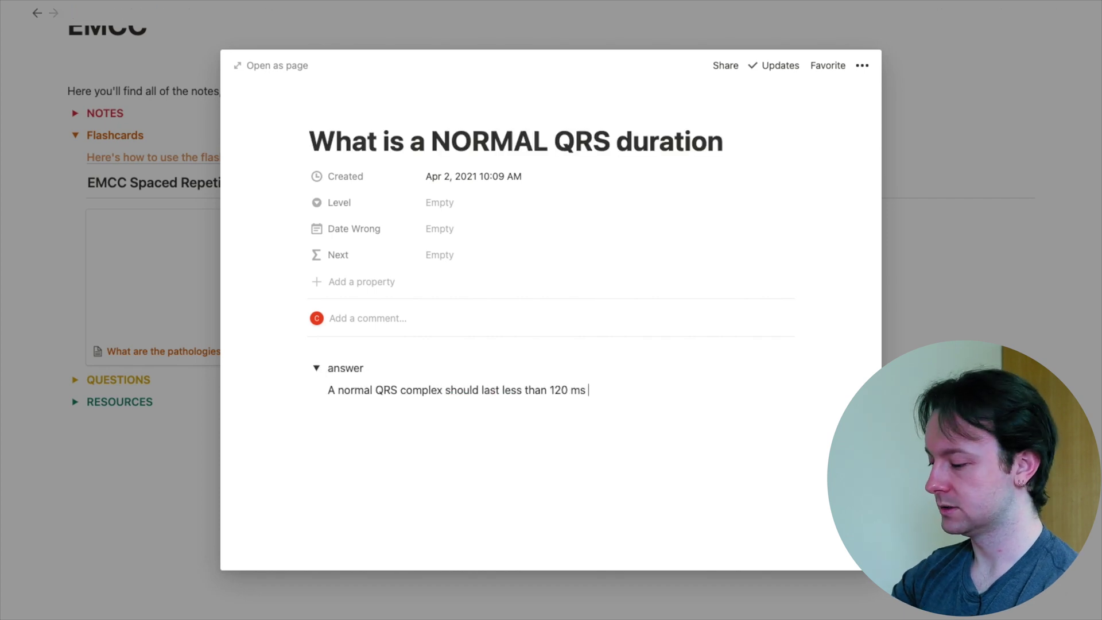
Finish the answer with '(which is normally less than 3 mm [little s', then set Level and Date Wrong (Apr 2, 2021)
{"action": "type", "text": "(which is normally less than 3 mm [little s"}
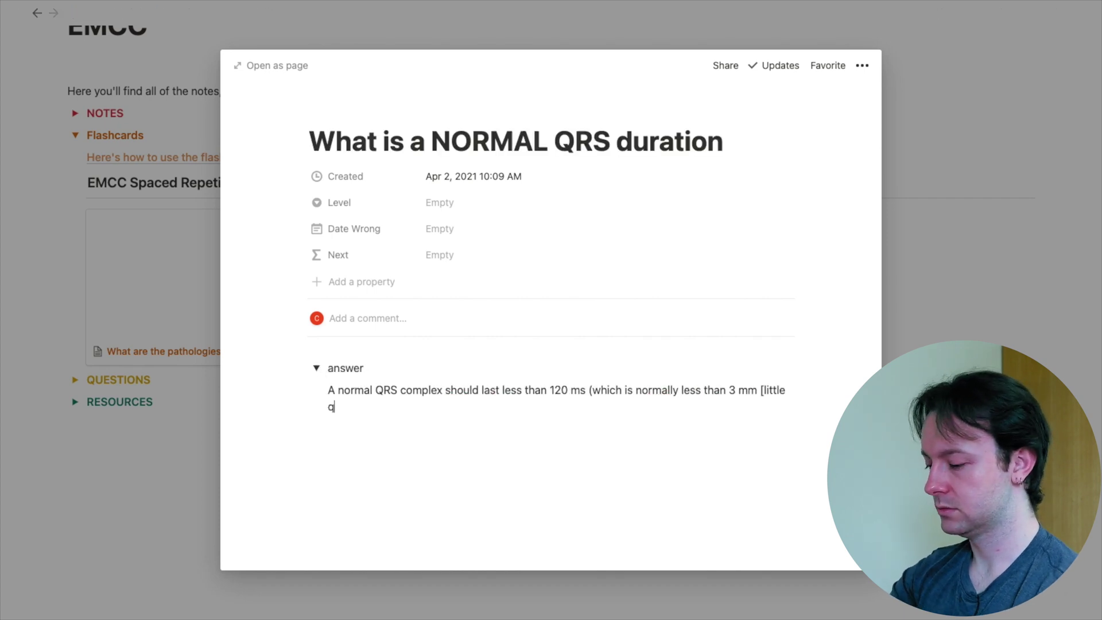
{"action": "left_click", "coordinate": [315, 367]}
{"action": "left_click", "coordinate": [462, 207]}
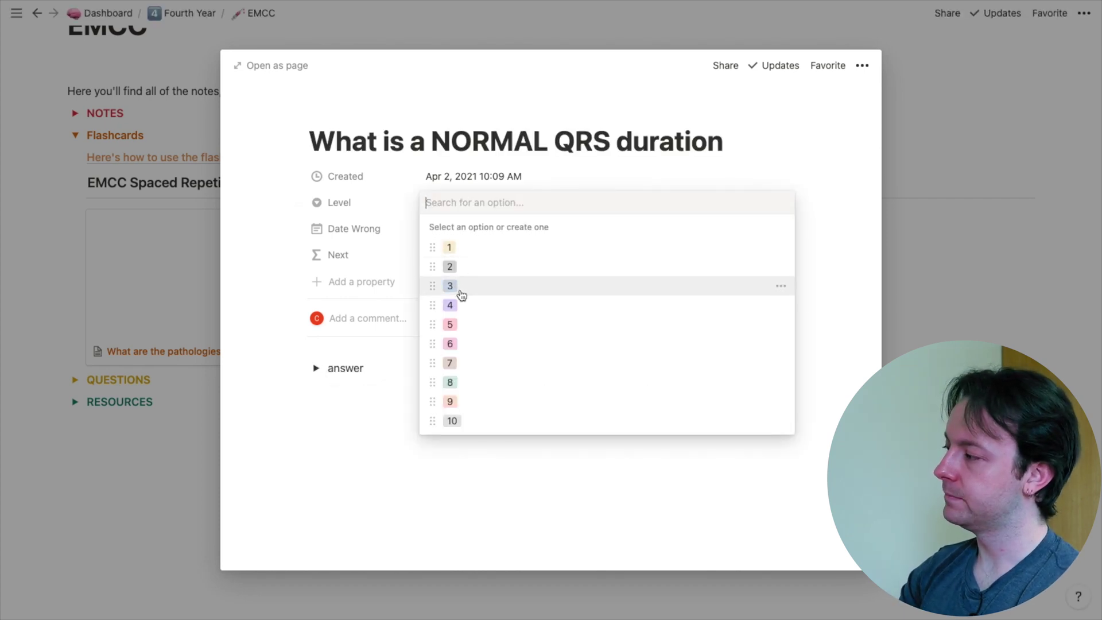
{"action": "left_click", "coordinate": [456, 324]}
{"action": "left_click", "coordinate": [467, 228]}
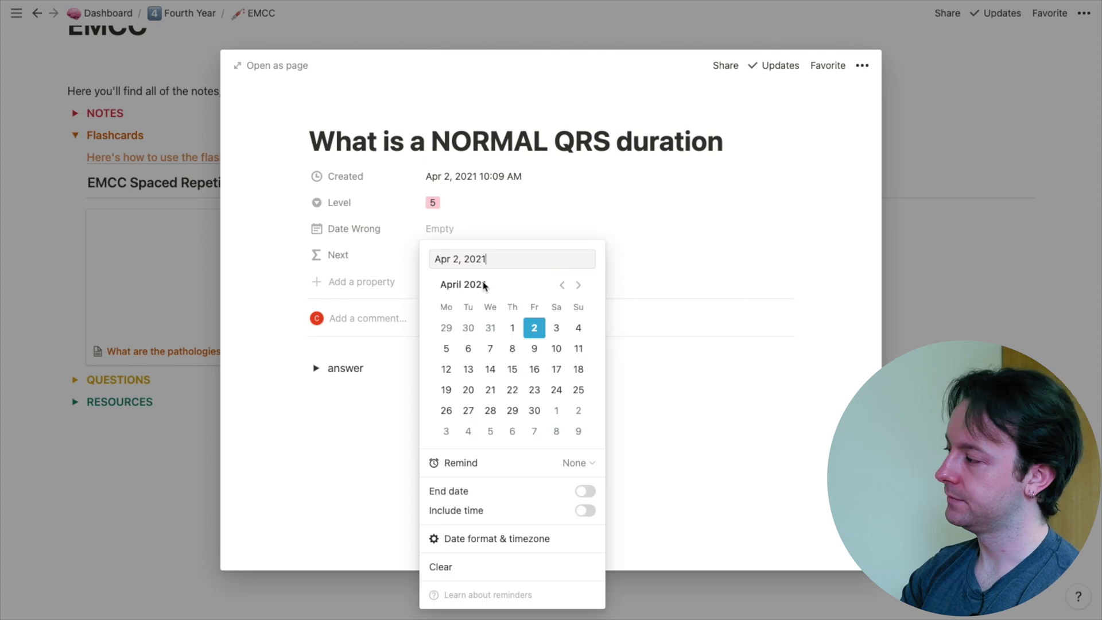
{"action": "key", "text": "Escape"}
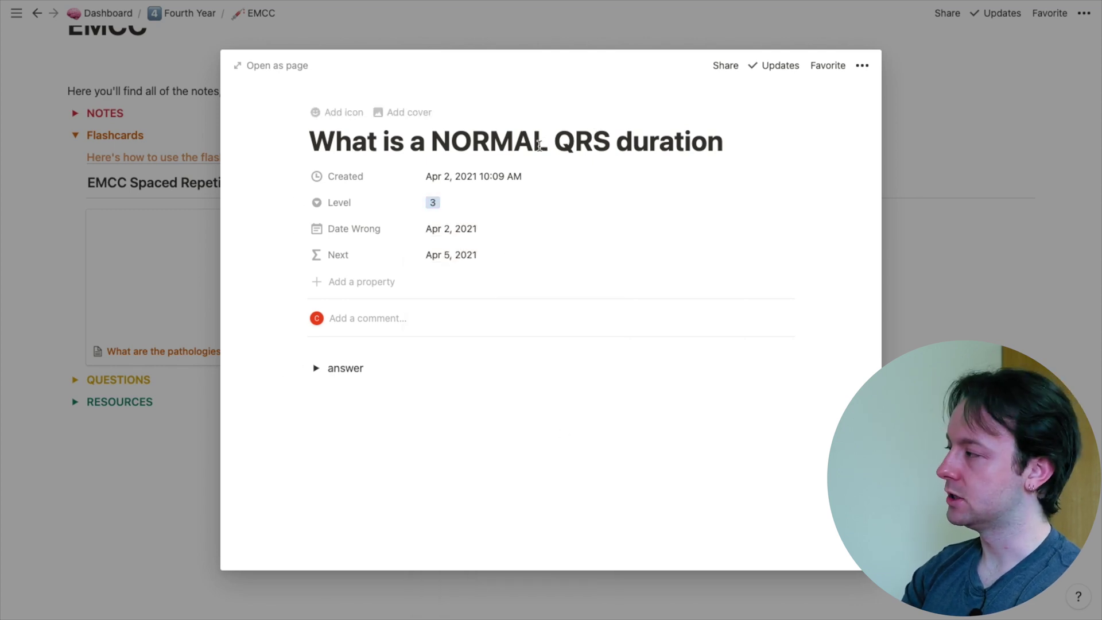
Capitalise the 'Answer' toggle heading and close the NORMAL QRS duration card
{"action": "left_click_drag", "start_coordinate": [552, 143], "coordinate": [628, 136]}
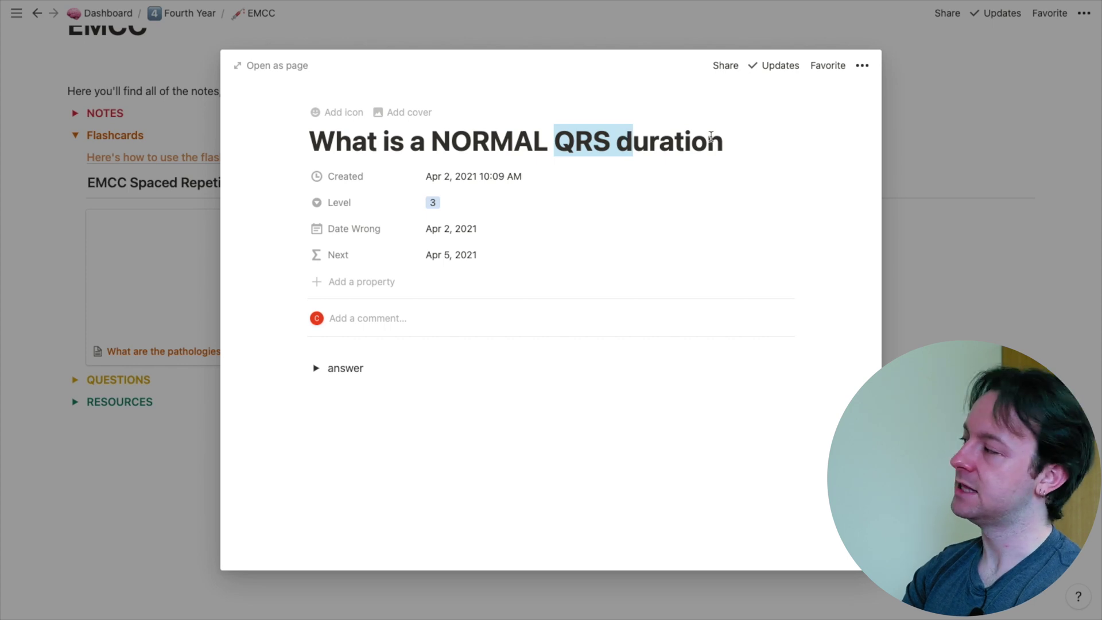
{"action": "left_click", "coordinate": [787, 130]}
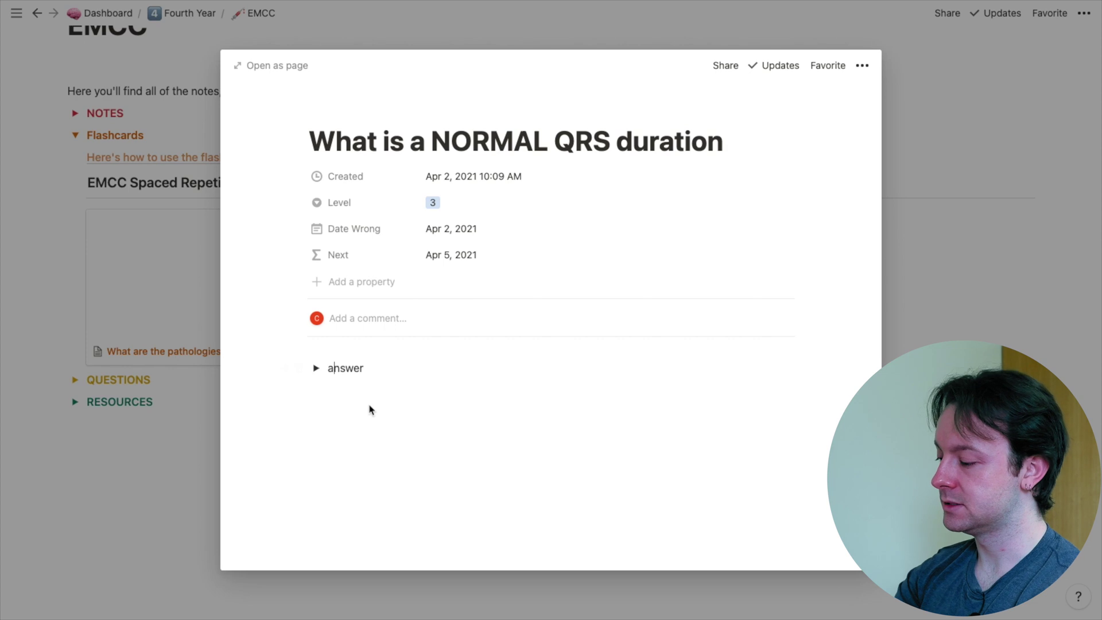
{"action": "key", "text": "BackSpace"}
{"action": "type", "text": "A"}
{"action": "left_click", "coordinate": [447, 400]}
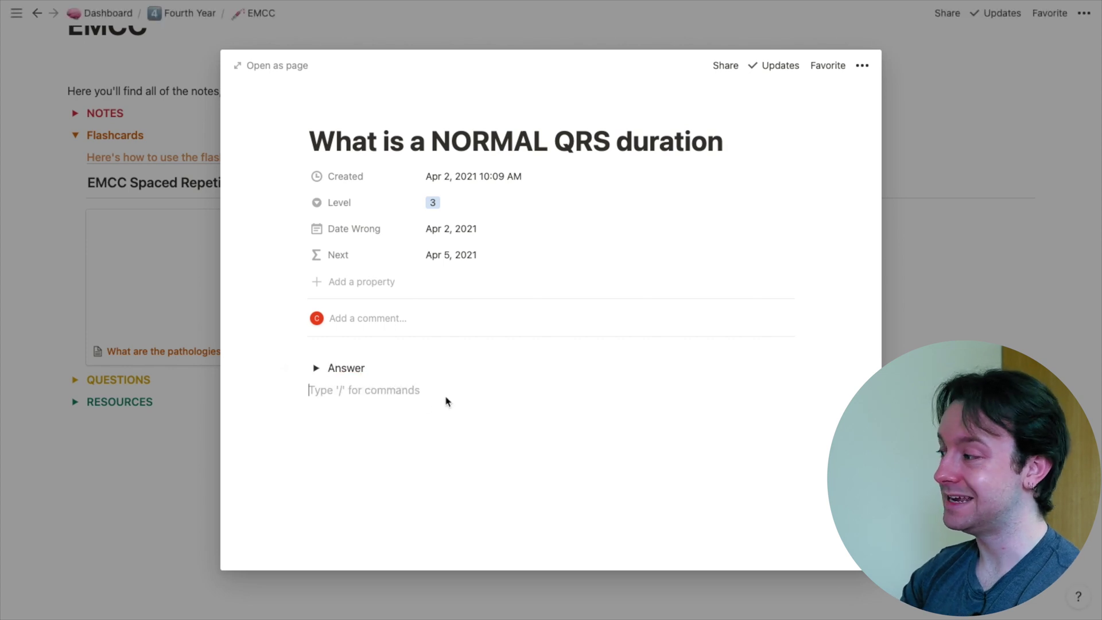
{"action": "left_click", "coordinate": [426, 369]}
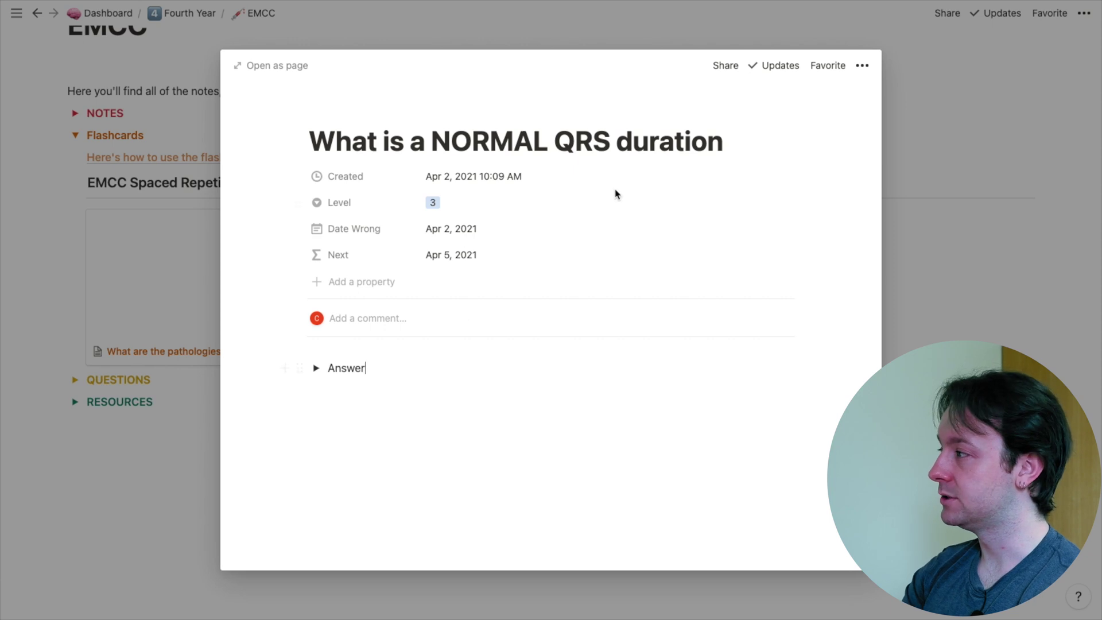
{"action": "left_click", "coordinate": [343, 23]}
Collapse the Flashcards section at the top of the EMCC page
{"action": "scroll", "coordinate": [253, 261], "scroll_direction": "up", "scroll_amount": 3}
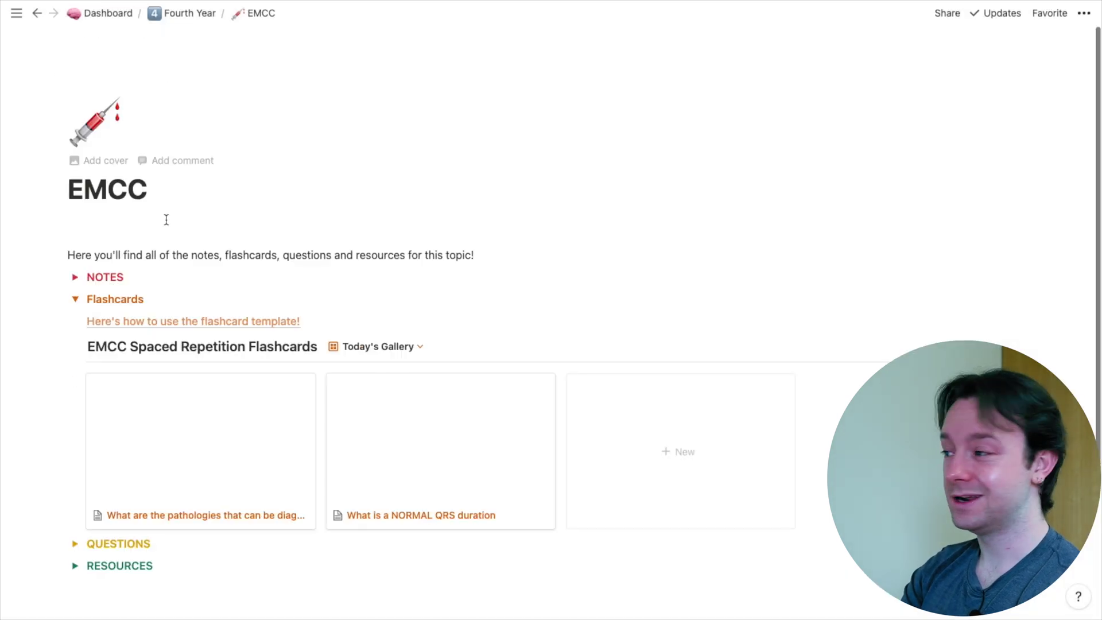
{"action": "left_click", "coordinate": [74, 299]}
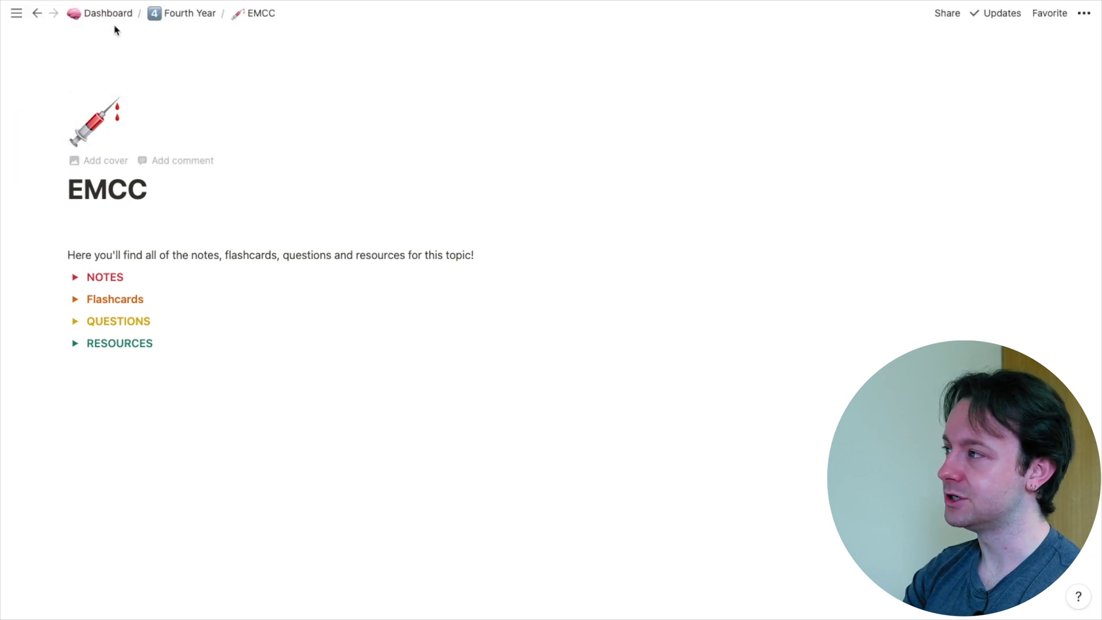
Go to the Dashboard page and scroll down to the My Notion Homepage links
{"action": "left_click", "coordinate": [117, 17]}
{"action": "scroll", "coordinate": [459, 218], "scroll_direction": "down", "scroll_amount": 5}
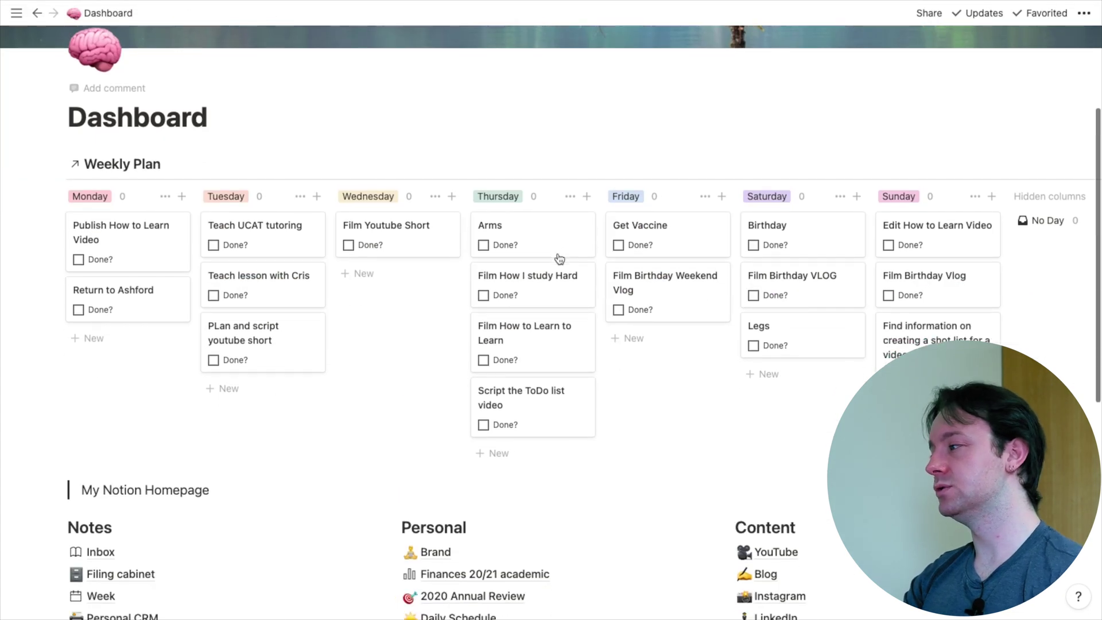
{"action": "scroll", "coordinate": [559, 258], "scroll_direction": "down", "scroll_amount": 6}
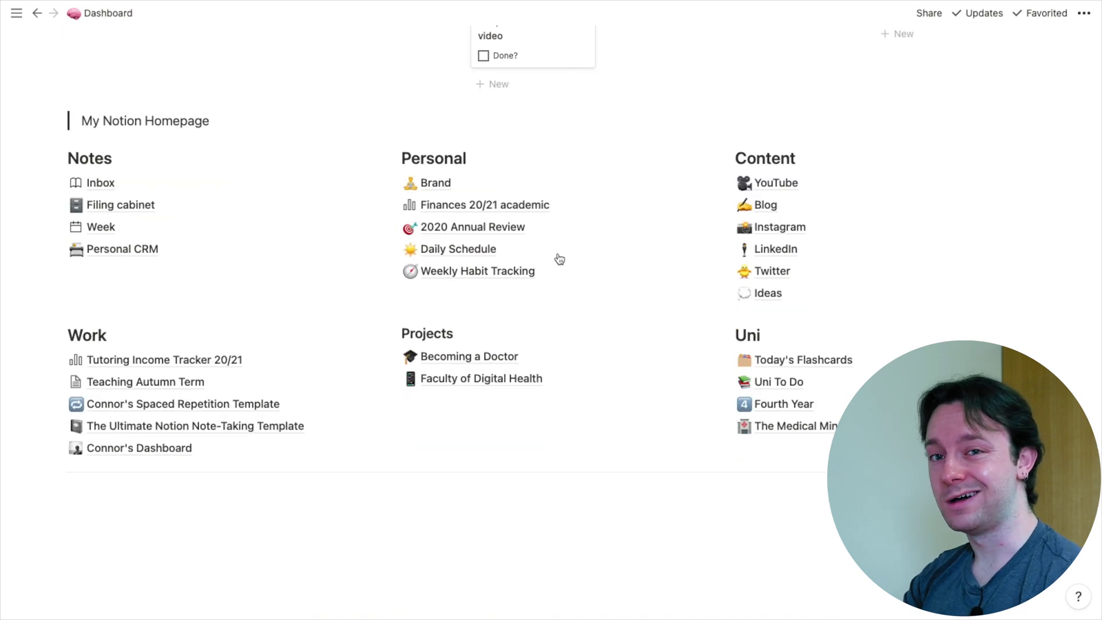
{"action": "scroll", "coordinate": [560, 258], "scroll_direction": "down", "scroll_amount": 1}
{"action": "scroll", "coordinate": [557, 253], "scroll_direction": "up", "scroll_amount": 3}
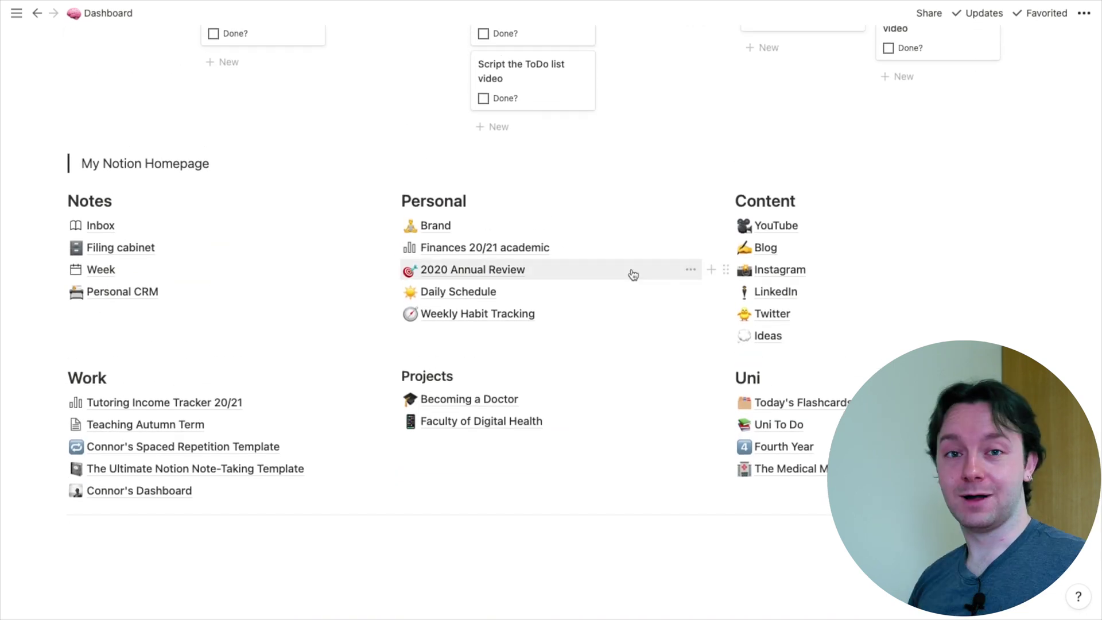